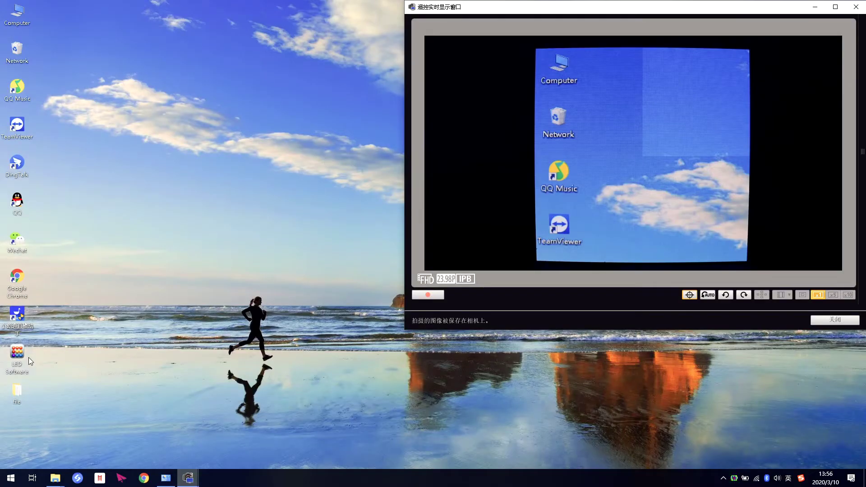
Open the LED Software desktop folder beside the EOS Utility remote live view.
double_click(23, 358)
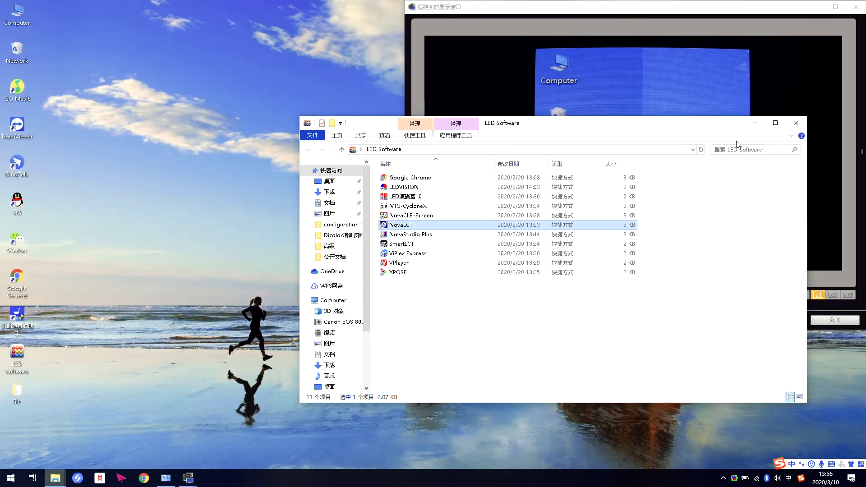
Minimize the LED Software folder window so NovaLCT V5.2.0 stays in view.
click(756, 123)
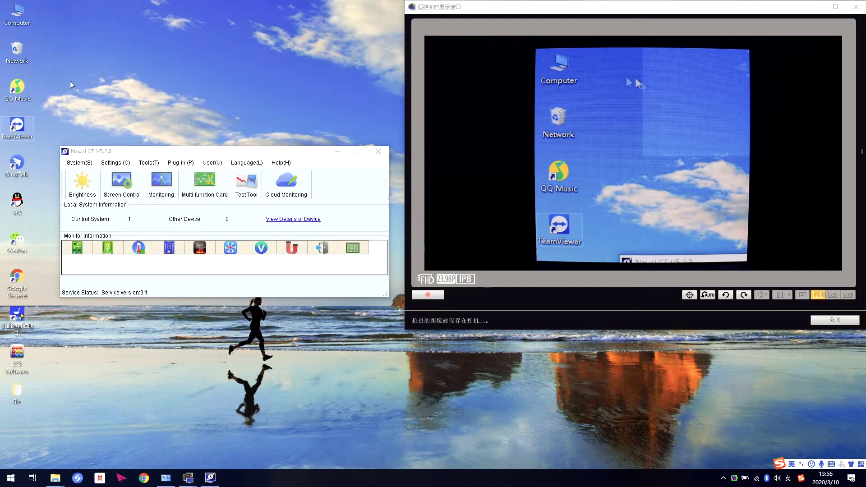
Log in as the Advanced Synchronous System user with the password, then open Screen Calibration.
drag(229, 152, 241, 154)
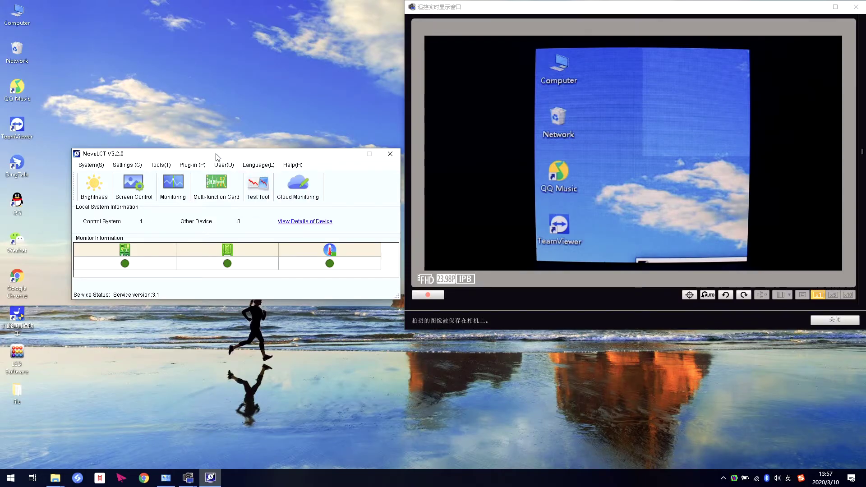
drag(216, 158, 203, 169)
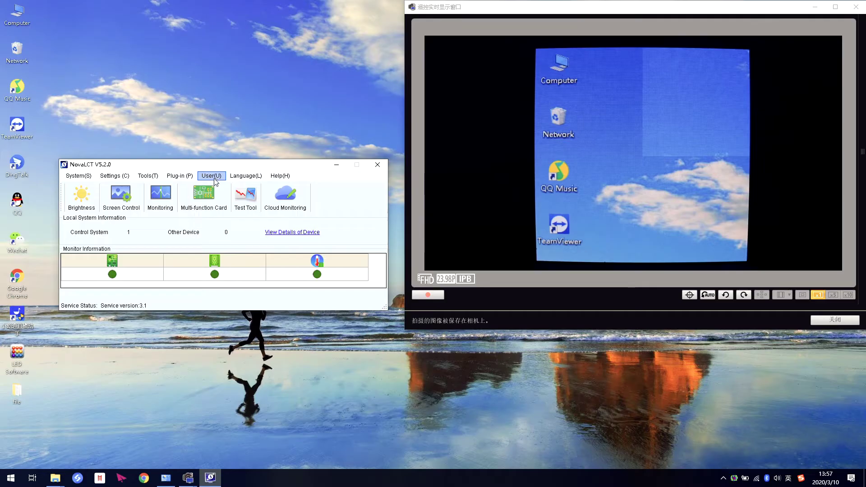
click(215, 179)
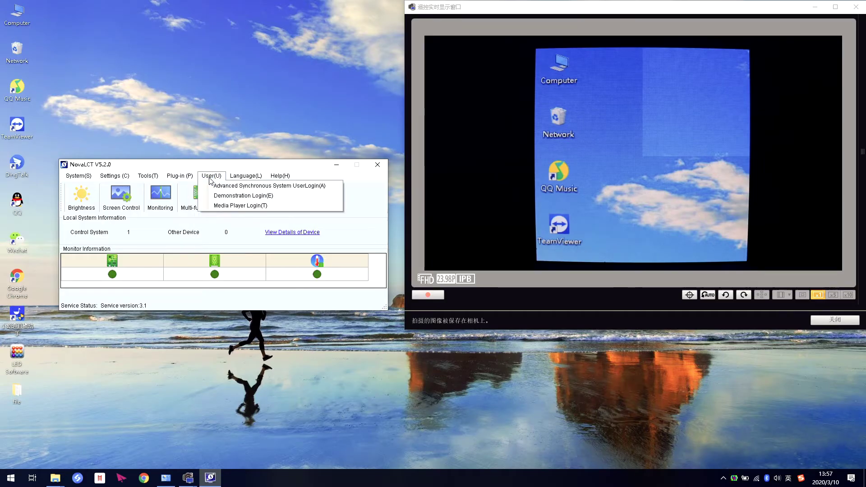
click(232, 186)
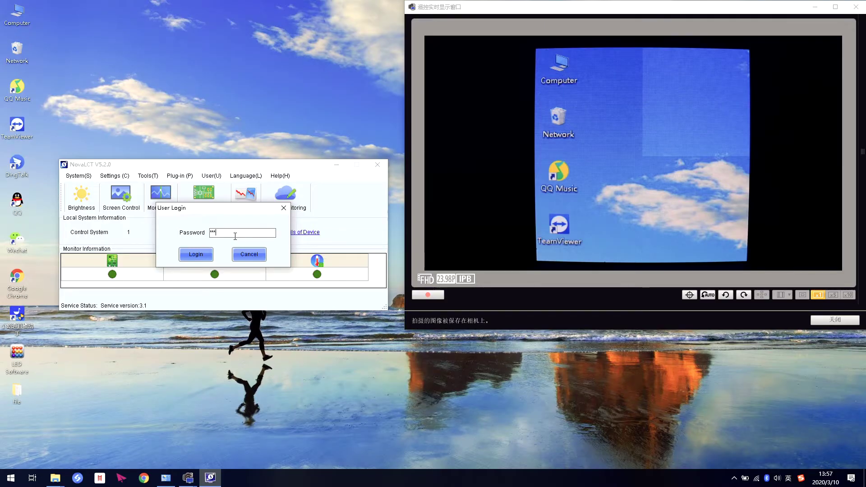
key(Return)
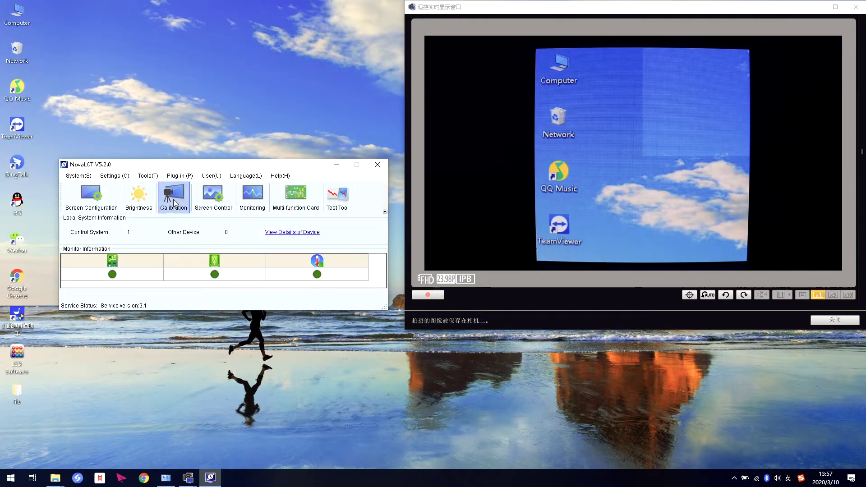
click(174, 198)
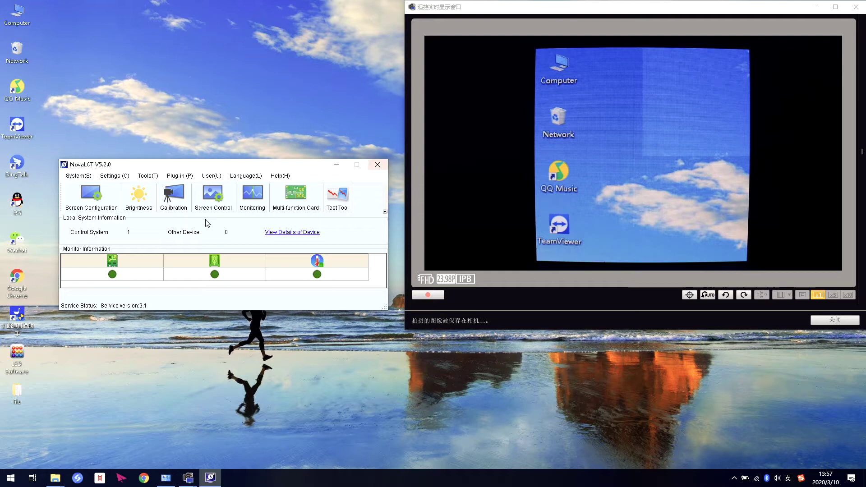
click(175, 200)
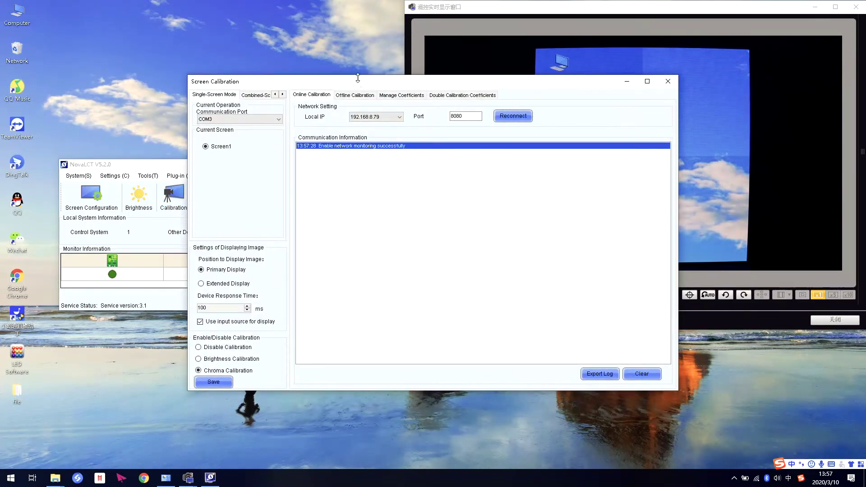
Disable calibration to compare the LED screen on the camera live view.
drag(358, 78, 358, 66)
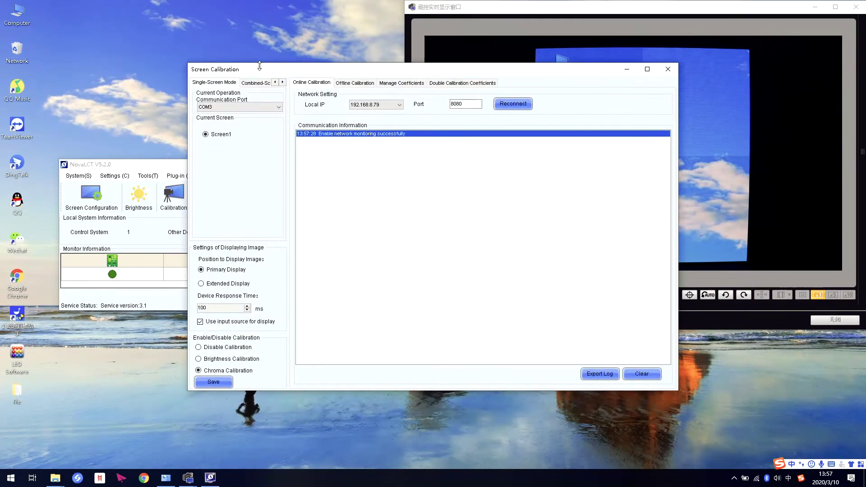
click(199, 348)
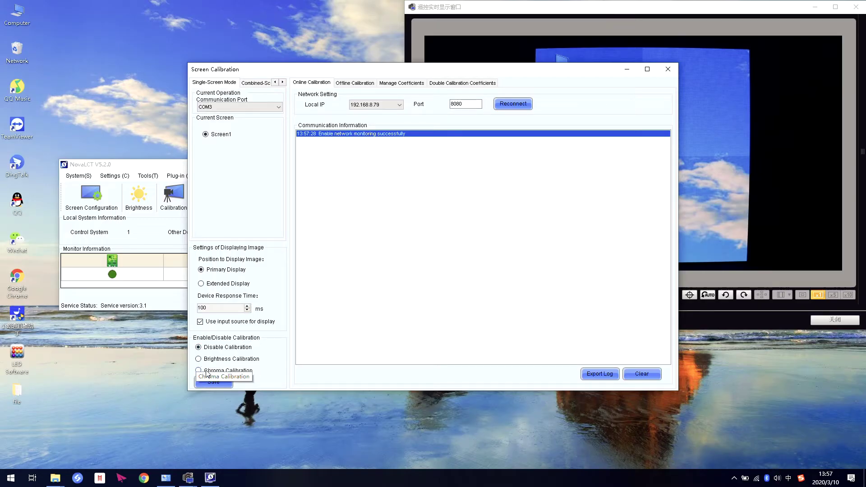
click(235, 371)
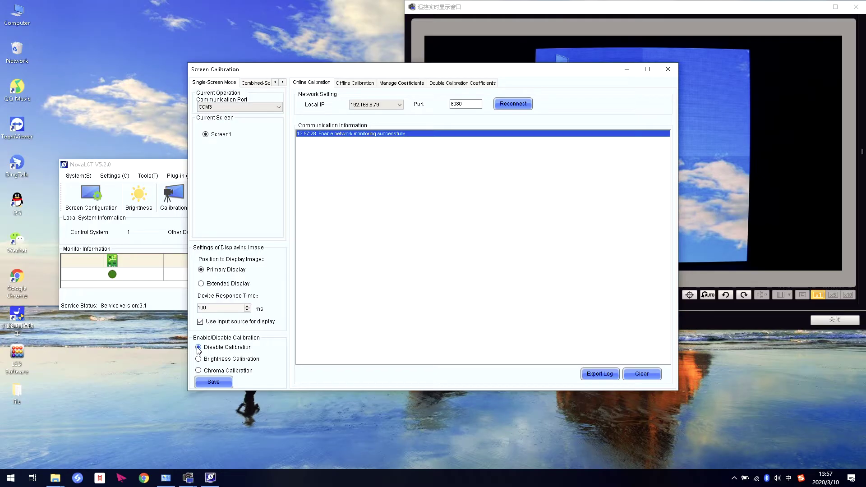
click(723, 10)
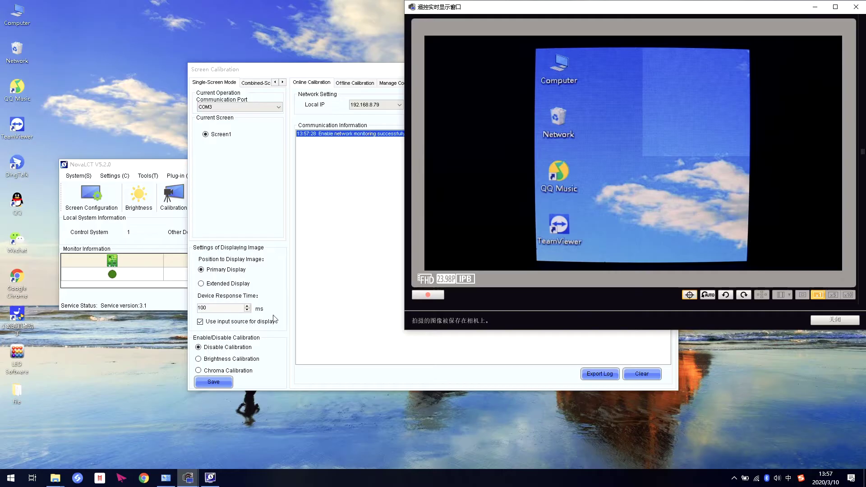
Re-enable Chroma Calibration and save it to the hardware.
click(198, 371)
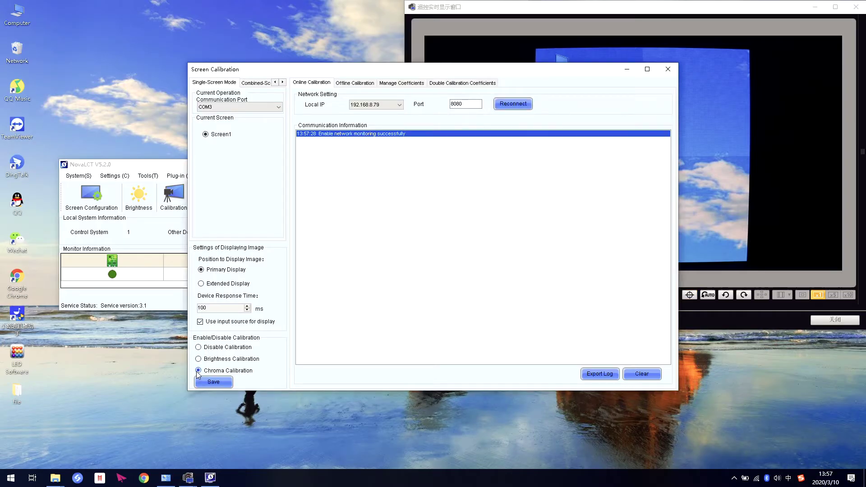
click(211, 383)
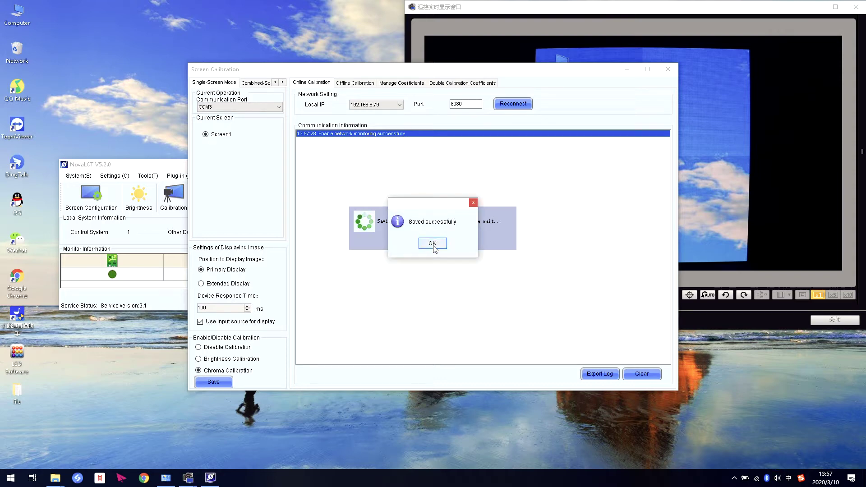
click(432, 243)
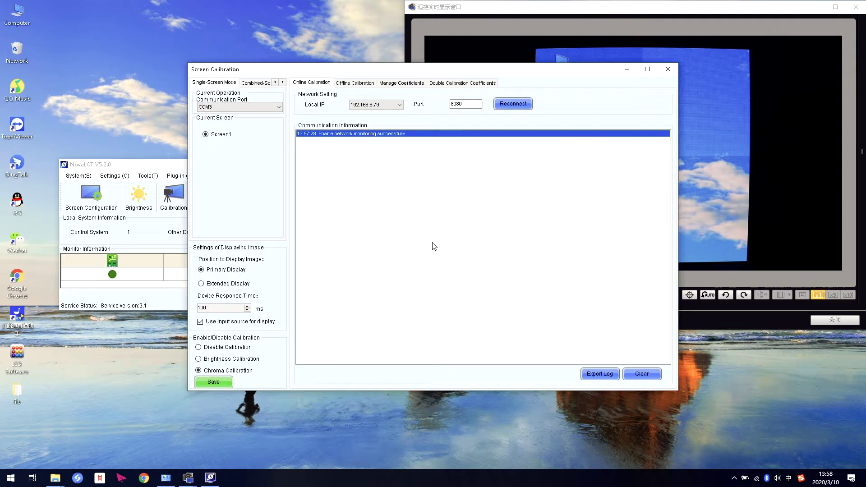
On Manage Coefficients, start Adjust coefficients (Color is uniform on screen).
drag(454, 70, 286, 112)
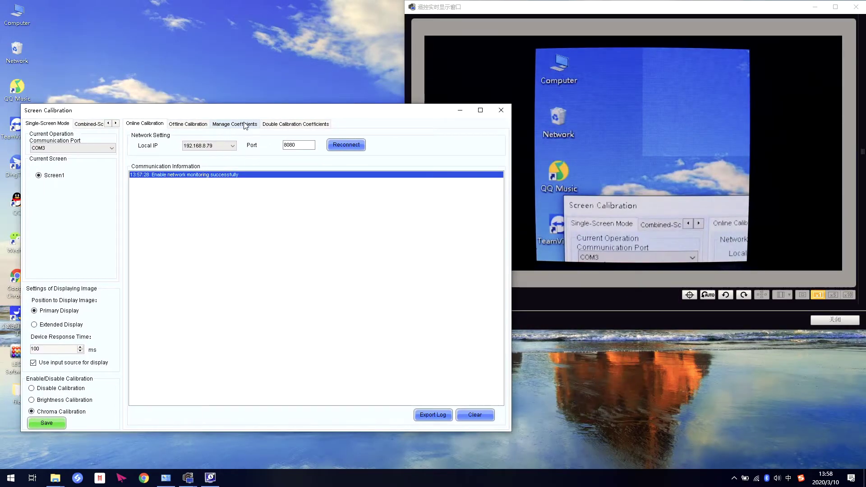
click(231, 125)
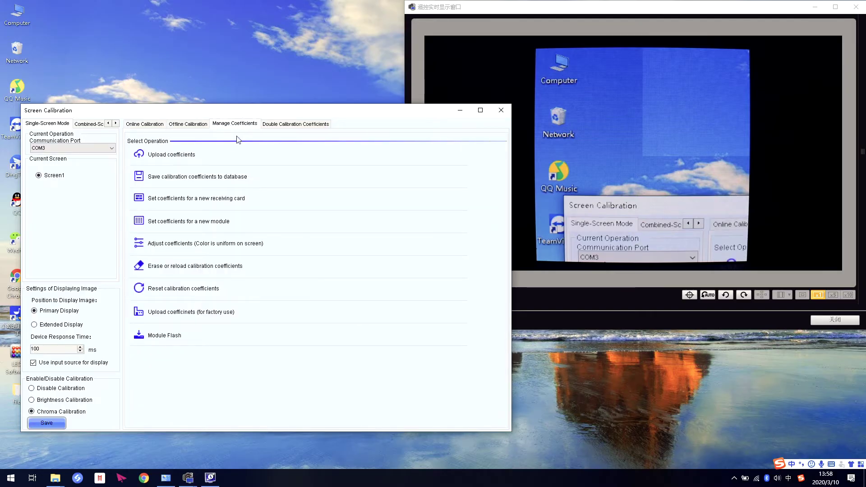
click(188, 248)
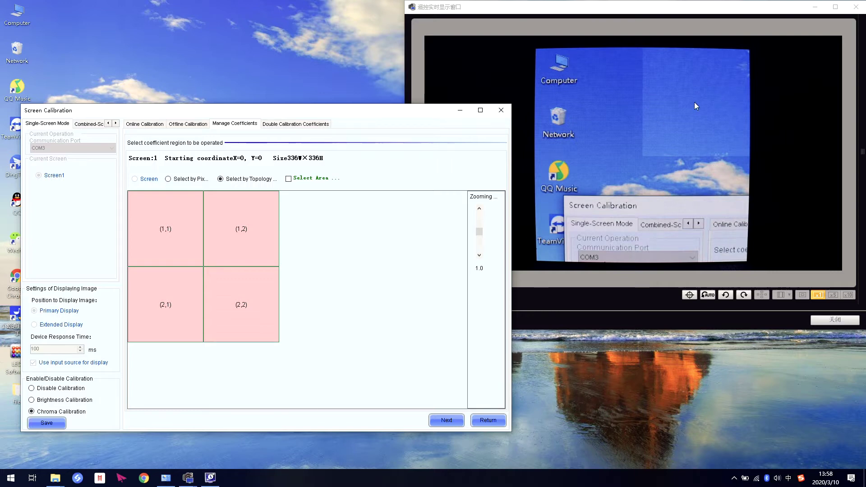
Select cabinet (1,2), keep Adjust Its Own Effect, and preprocess its coefficients.
click(245, 232)
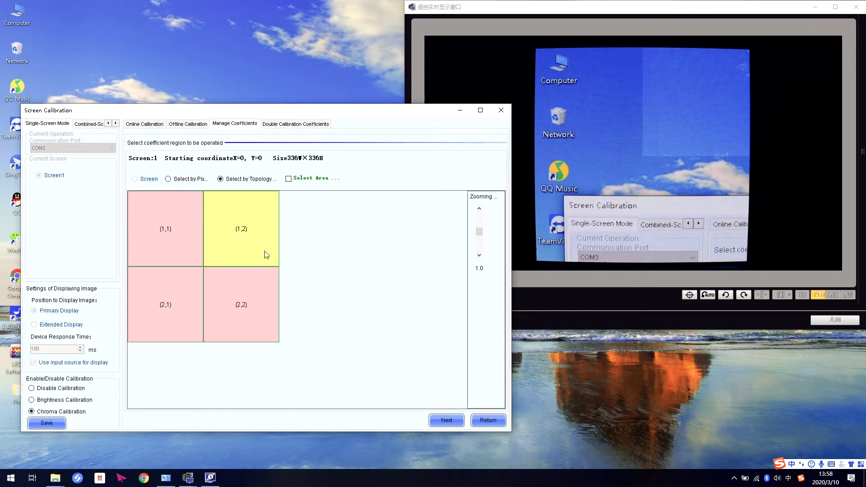
click(448, 420)
click(452, 421)
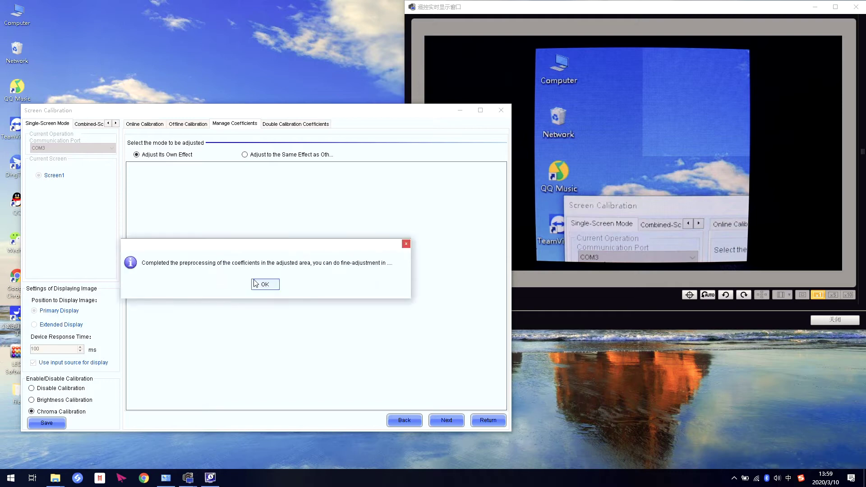
click(261, 283)
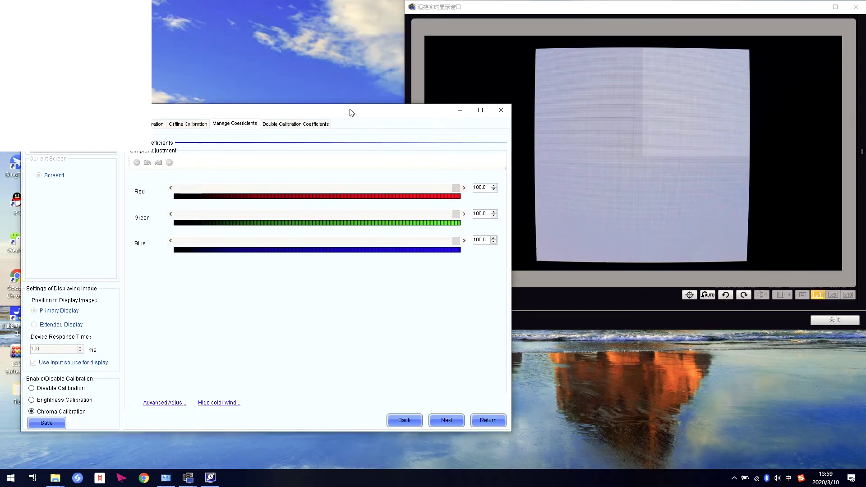
Drop cabinet (1,2)'s Red to 49.7 to preview the cyan tint, then restore 100.0.
drag(350, 111, 372, 149)
drag(476, 223, 337, 225)
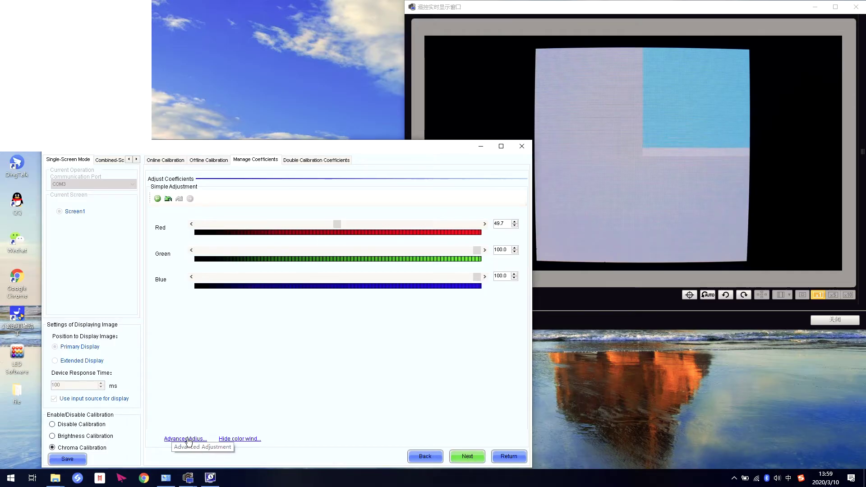
drag(337, 225, 486, 225)
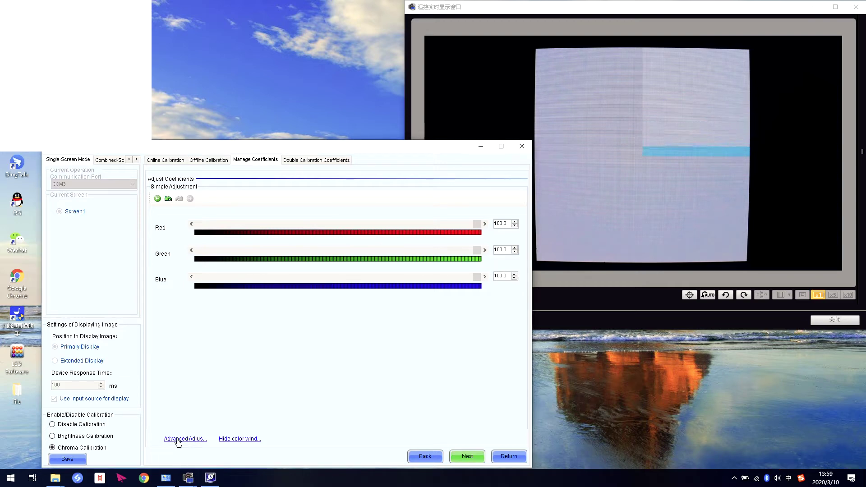
Switch to Advanced Adjustment and preview the Green and Blue test colours.
click(180, 439)
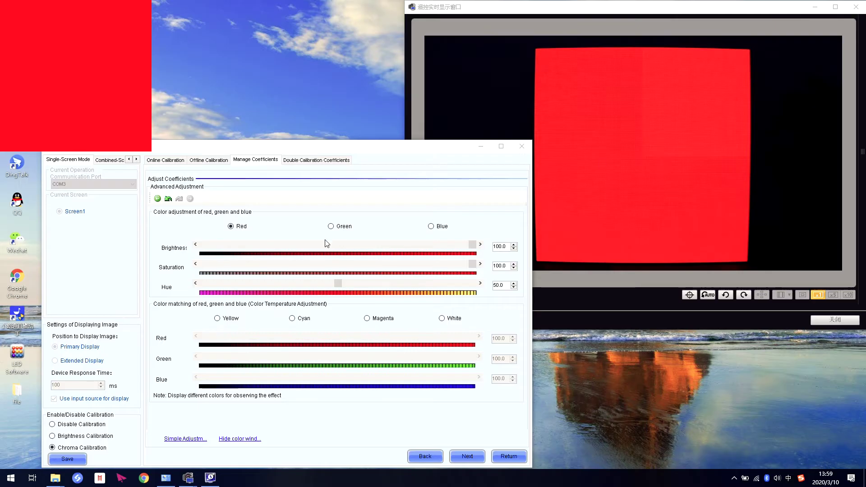
click(337, 230)
click(439, 228)
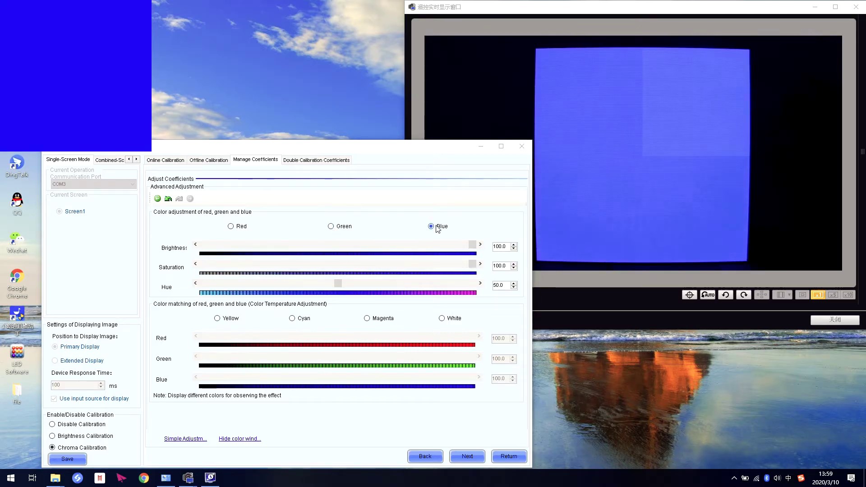
Set the Red brightness to 88.3 and Red saturation to 73.9.
click(231, 226)
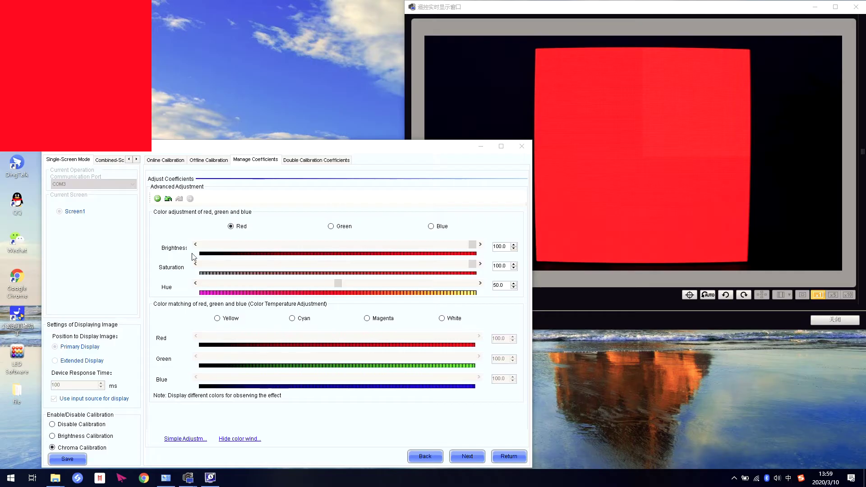
click(473, 244)
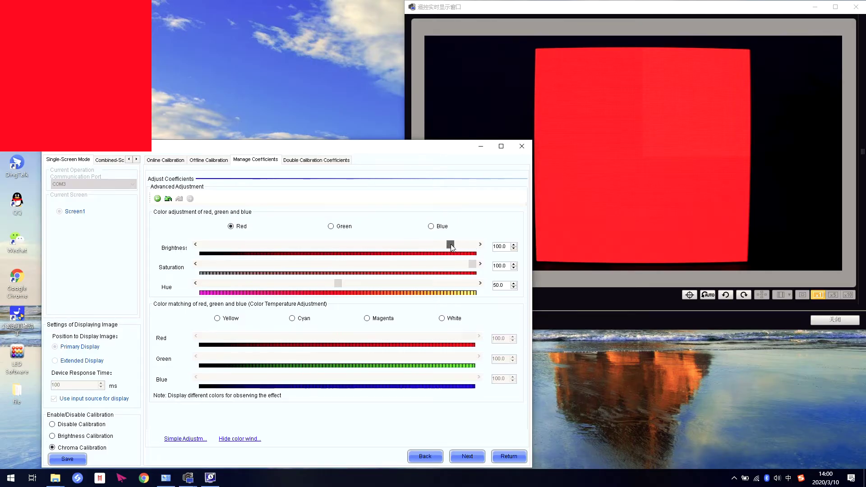
drag(448, 245, 438, 245)
drag(440, 244, 443, 245)
drag(453, 264, 403, 260)
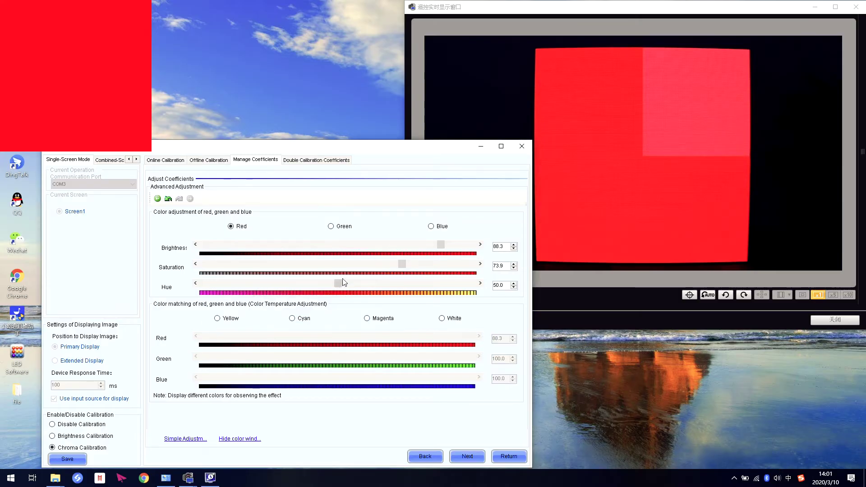
Try Red hue 69.3, return Red saturation to 100, then enter hue 50.
drag(339, 283, 390, 287)
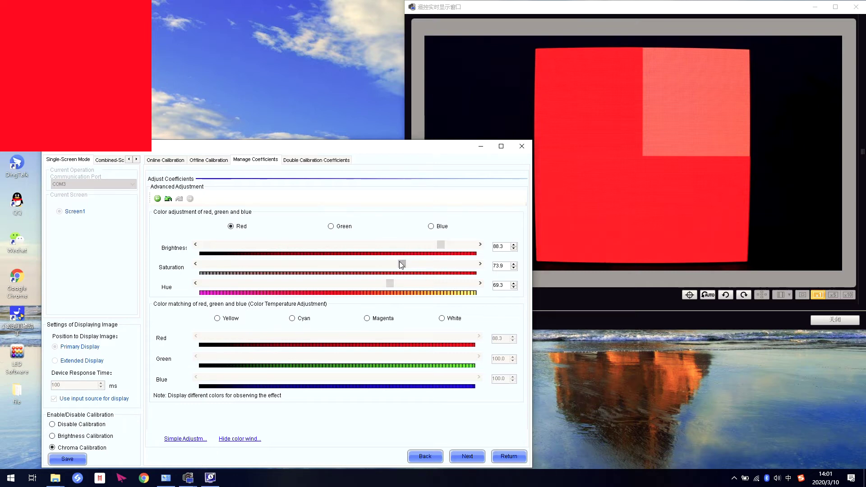
drag(403, 266, 482, 269)
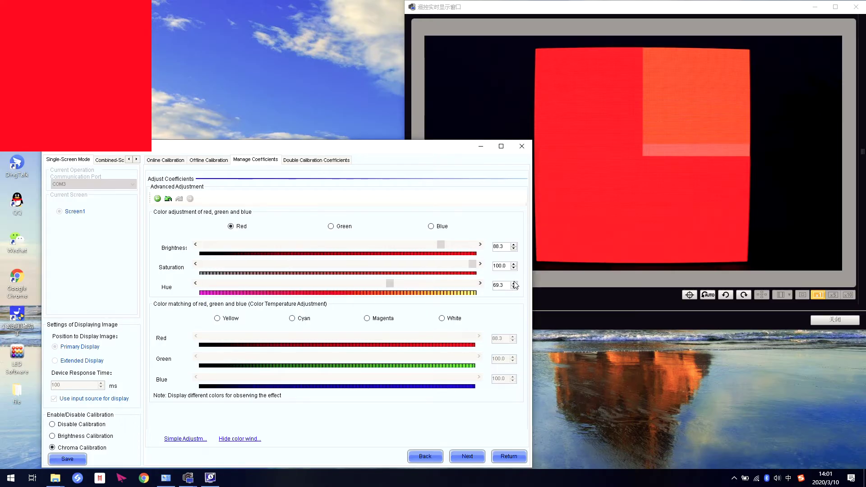
drag(504, 288, 495, 287)
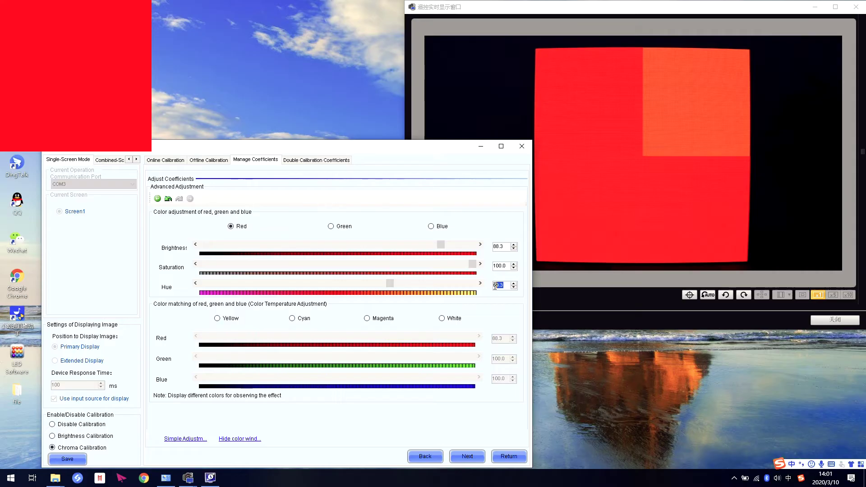
text(50)
key(Return)
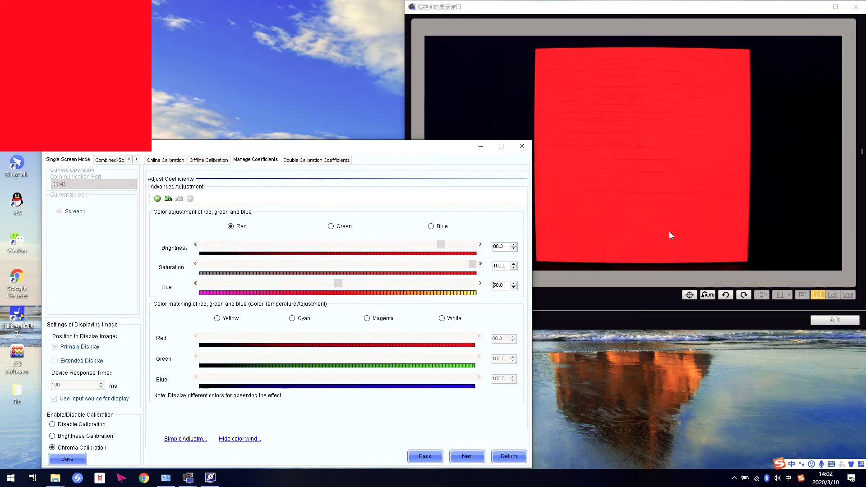
Select the Green channel and lower its brightness coefficient through 87.9 down to 84.6.
click(336, 230)
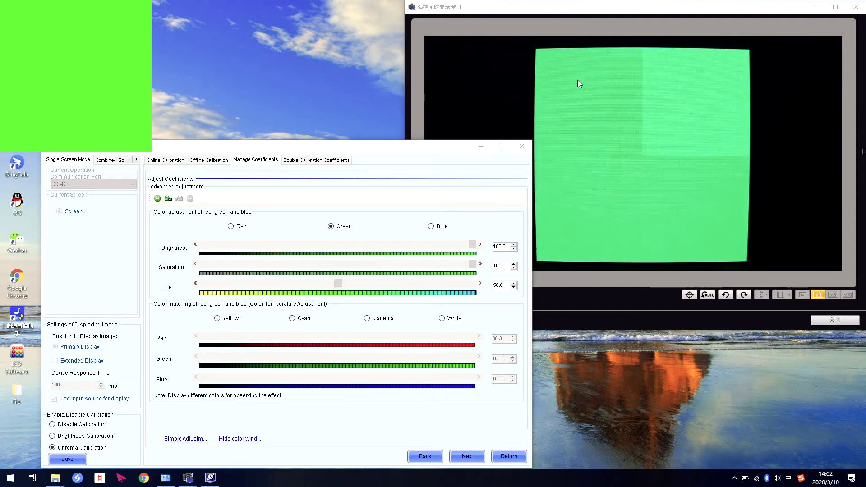
click(473, 247)
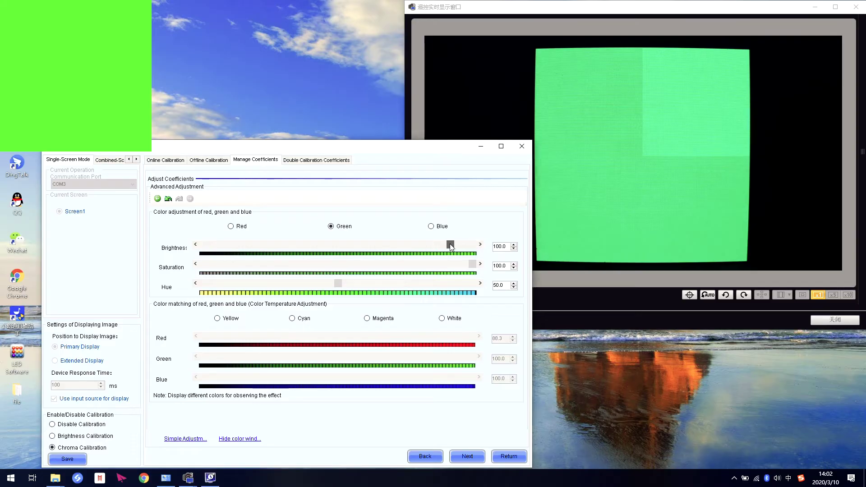
drag(440, 243, 440, 245)
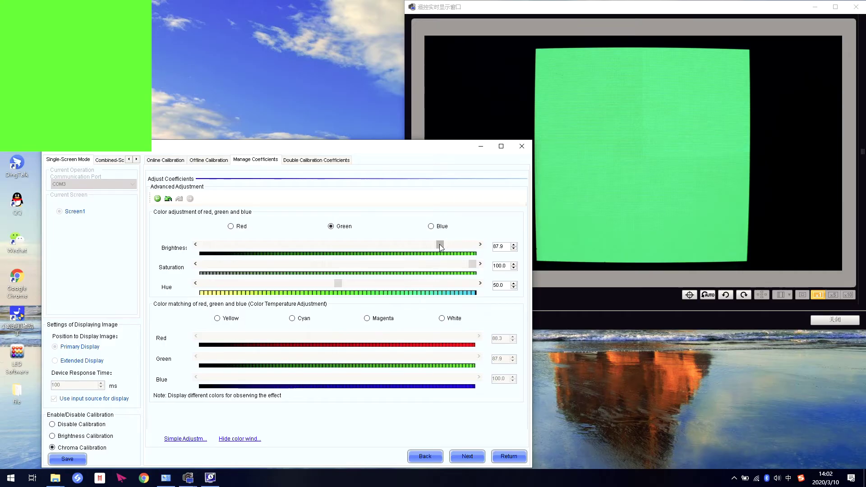
drag(434, 245, 431, 245)
Select the Blue channel and lower its brightness in steps through 86.6 and 85.6 to 83.6.
click(431, 227)
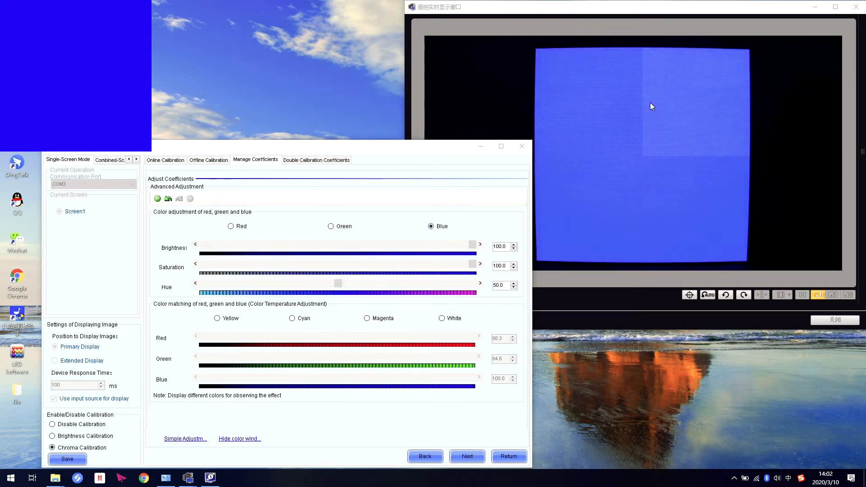
click(474, 250)
drag(474, 250, 438, 250)
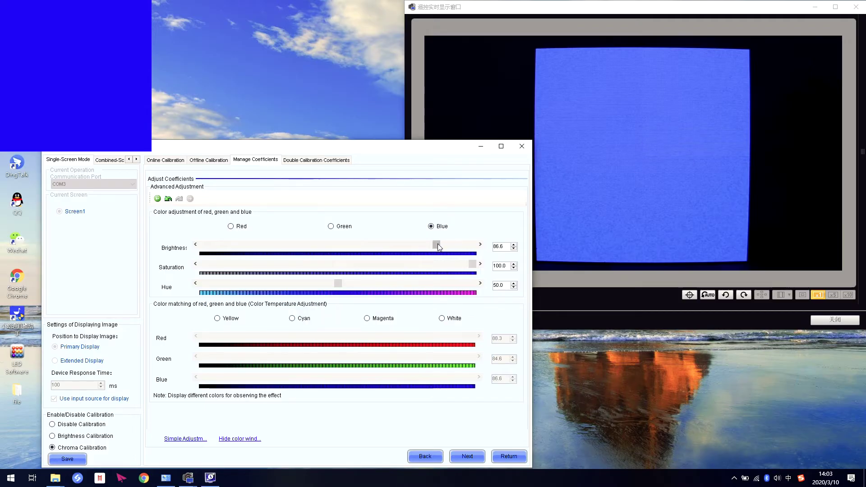
drag(435, 246, 432, 246)
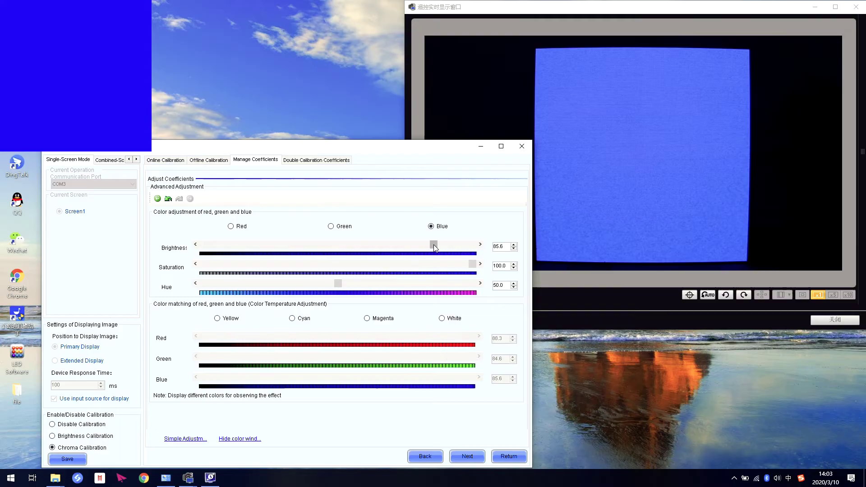
drag(430, 244, 428, 243)
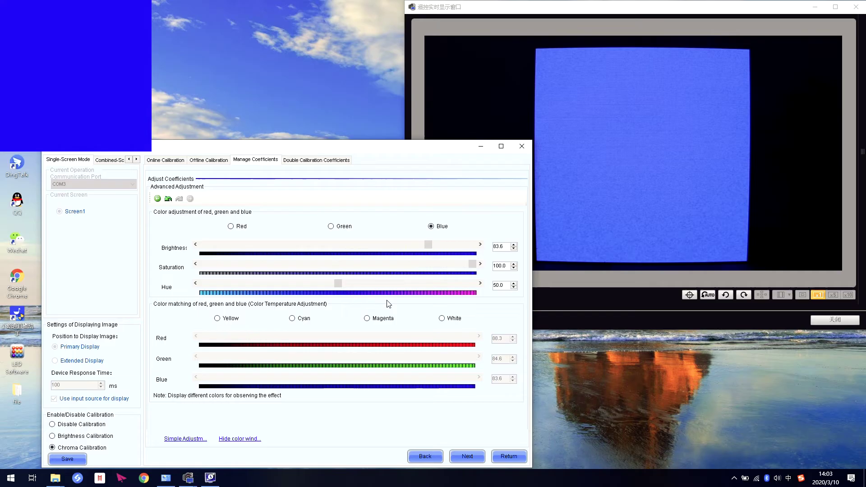
Show the yellow, cyan, magenta and white test colours in turn, then reselect the Red channel.
click(217, 319)
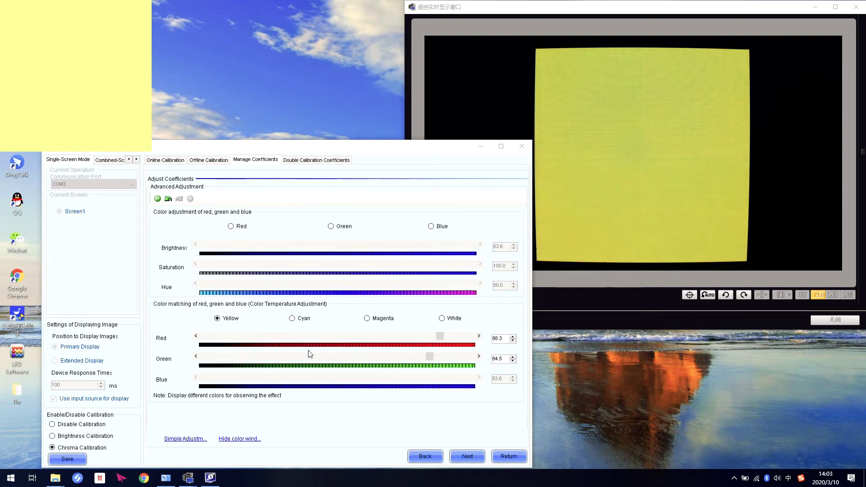
click(301, 319)
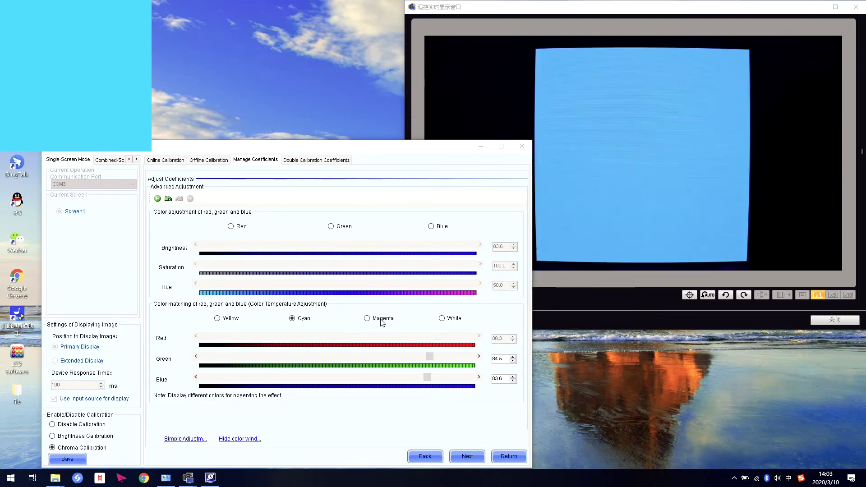
click(382, 322)
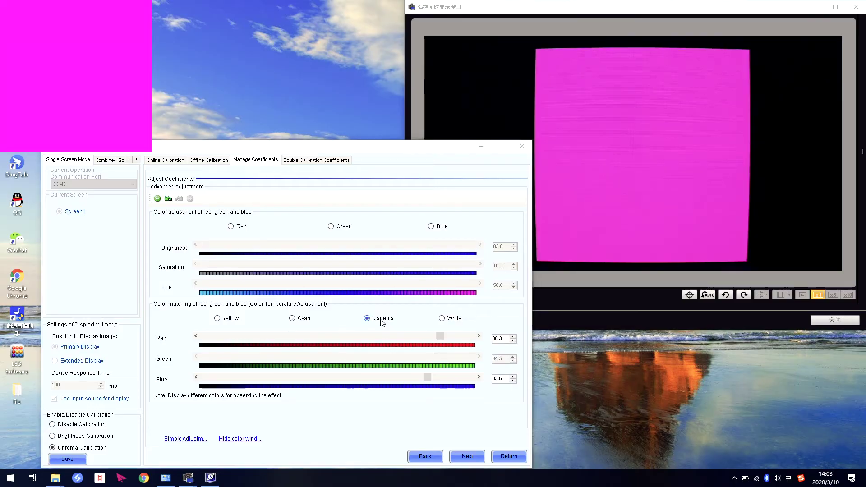
click(438, 324)
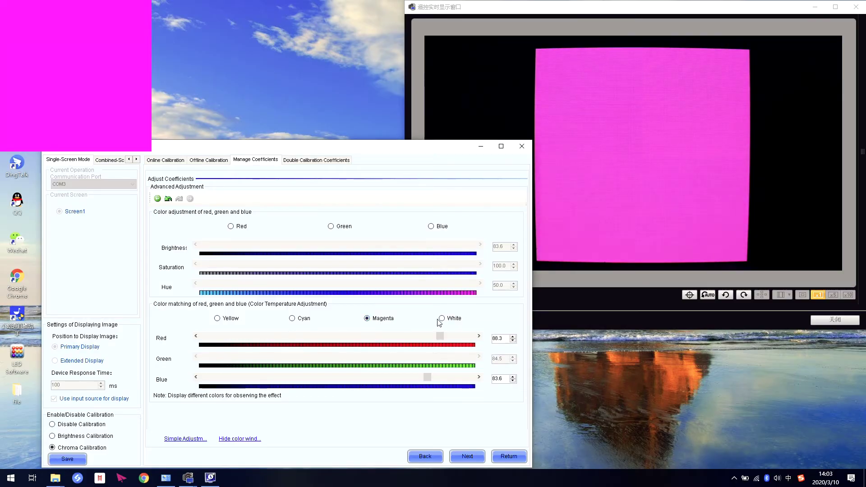
click(444, 319)
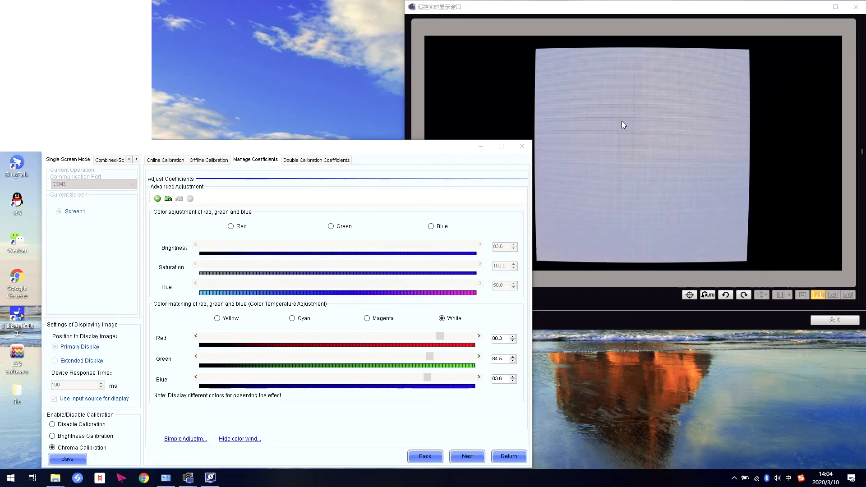
click(231, 227)
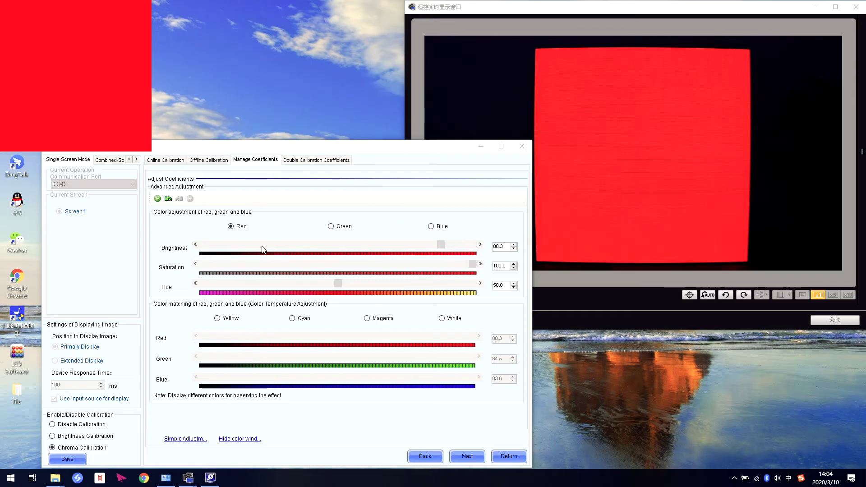
Lower red brightness to 85.9, recheck white, magenta, yellow and cyan, and proceed to saving.
click(440, 244)
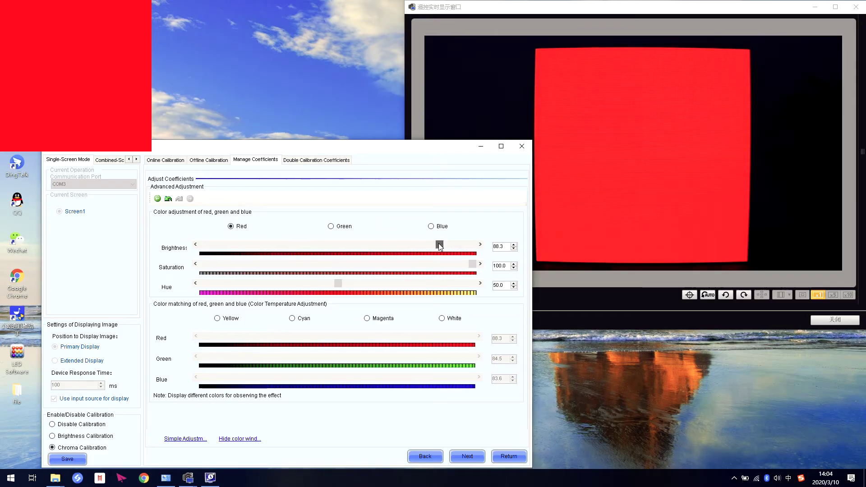
drag(438, 243, 434, 243)
click(443, 318)
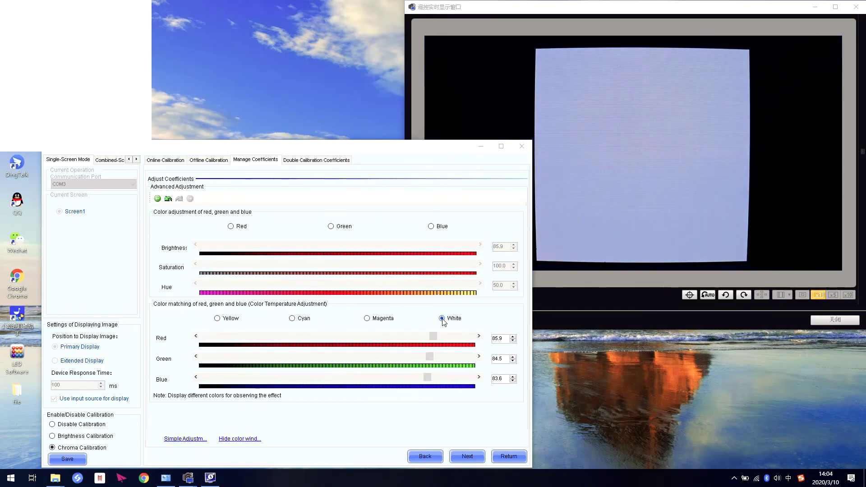
click(372, 320)
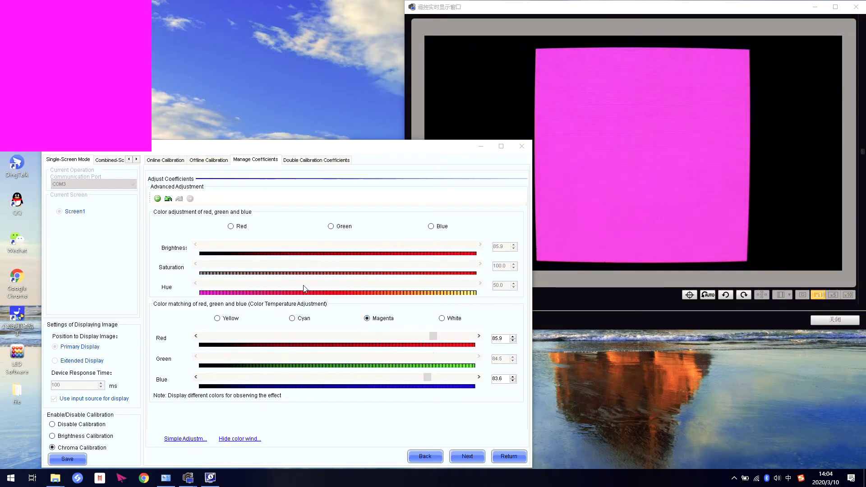
click(234, 319)
click(302, 321)
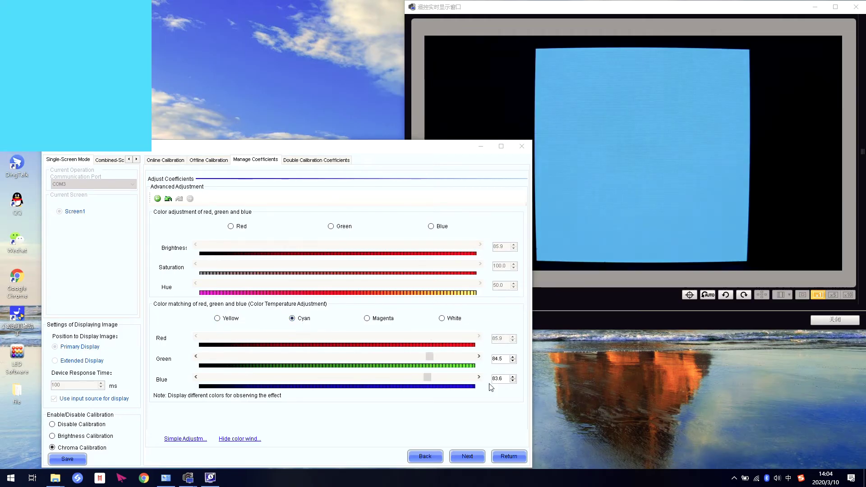
click(467, 456)
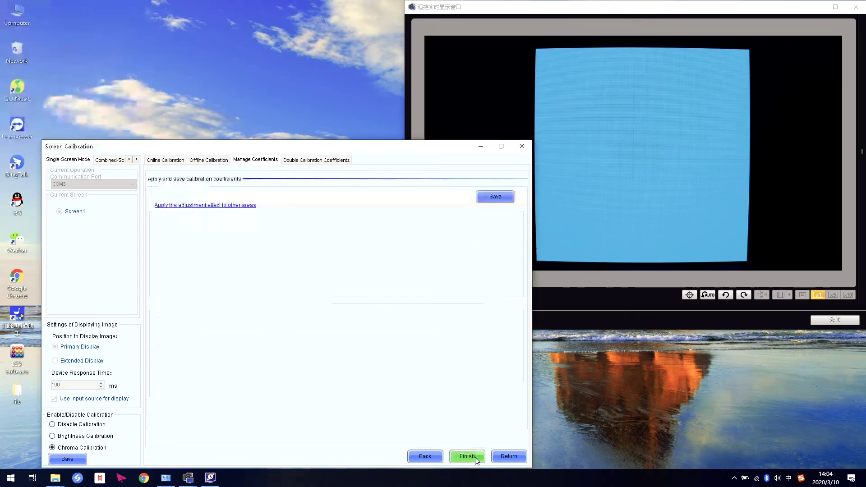
Save the calibration coefficients to the receiving card, acknowledge the success message, and finish.
click(496, 198)
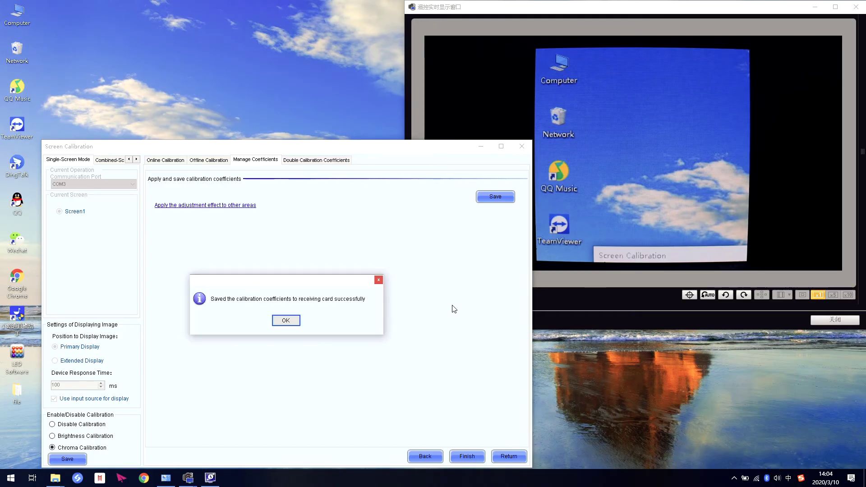
click(286, 320)
click(468, 456)
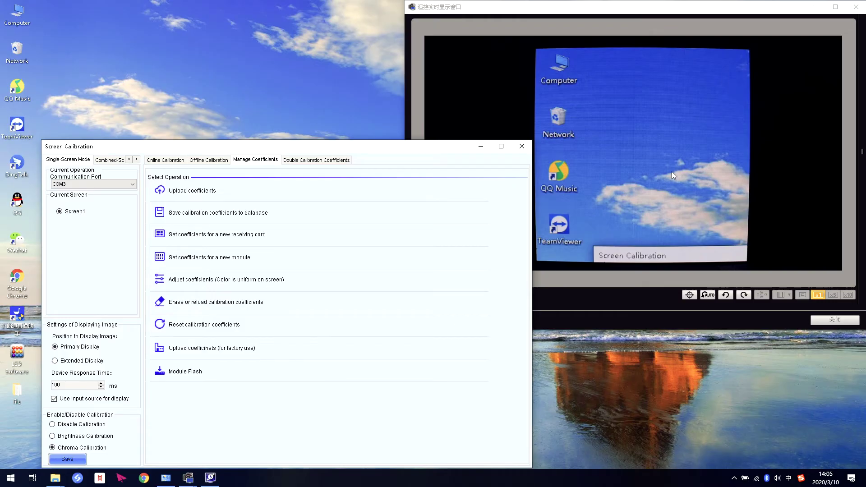
Reset the whole screen's calibration coefficients and confirm the reset.
click(612, 3)
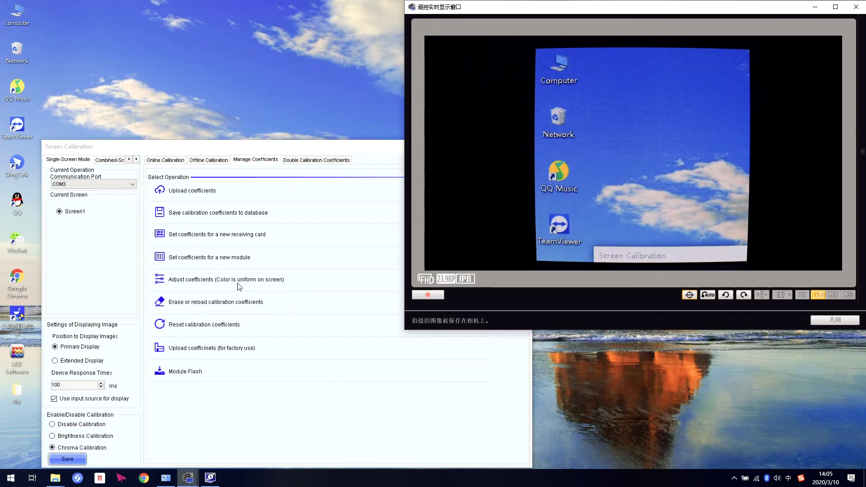
click(196, 325)
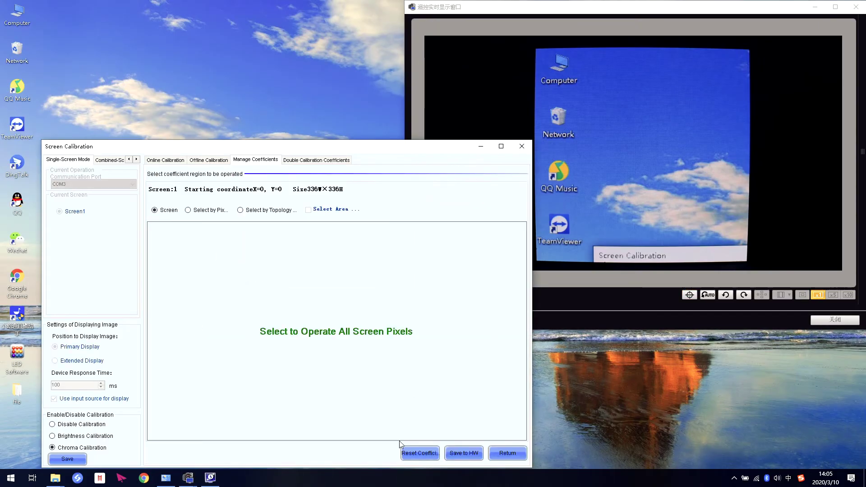
click(416, 457)
click(255, 344)
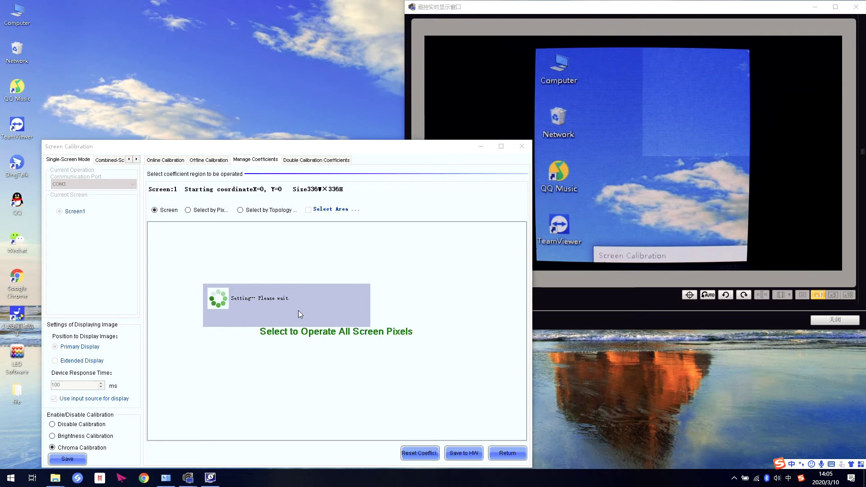
click(286, 321)
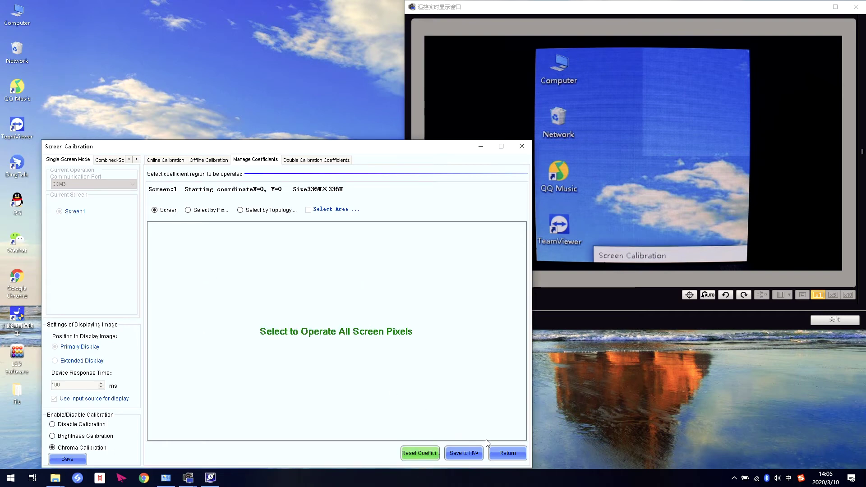
Save the reset coefficients to the hardware and return to the calibration operations list.
click(467, 453)
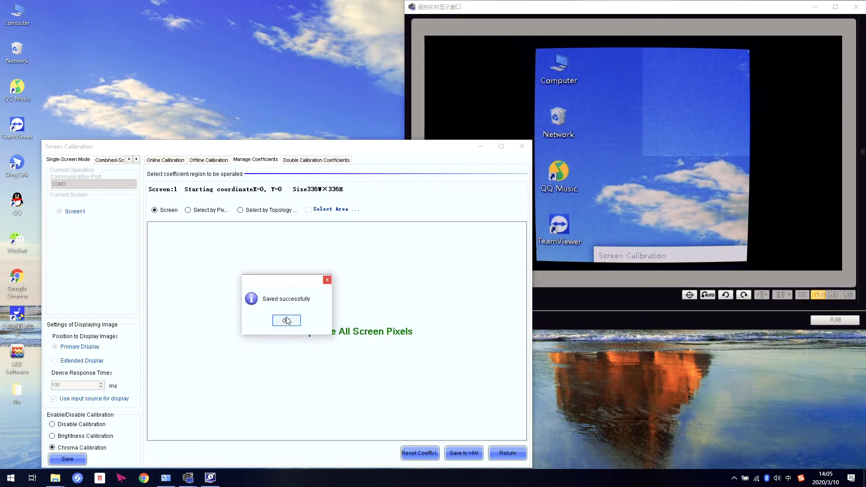
click(287, 319)
click(507, 453)
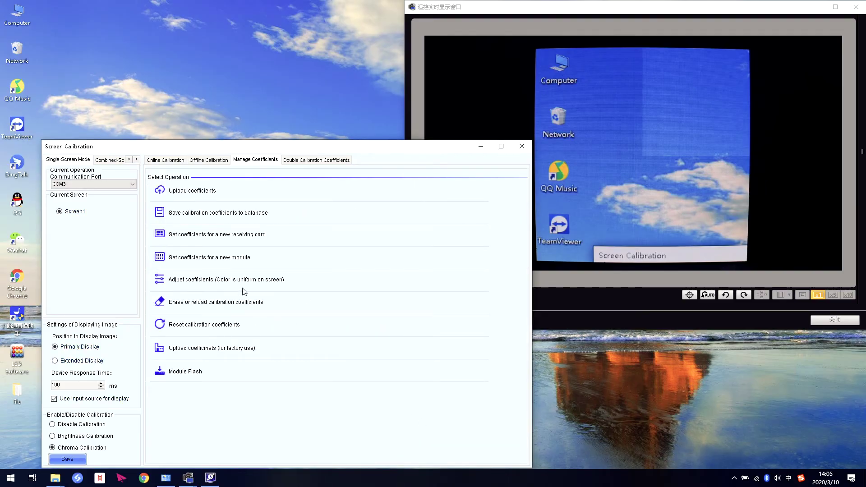
Start 'Adjust coefficients (Color is uniform on screen)' and choose Select by Pixel Area.
click(202, 280)
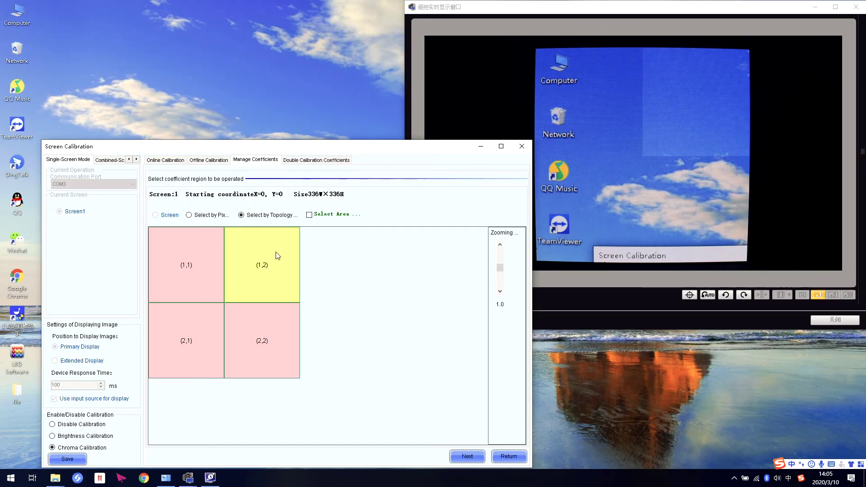
click(192, 218)
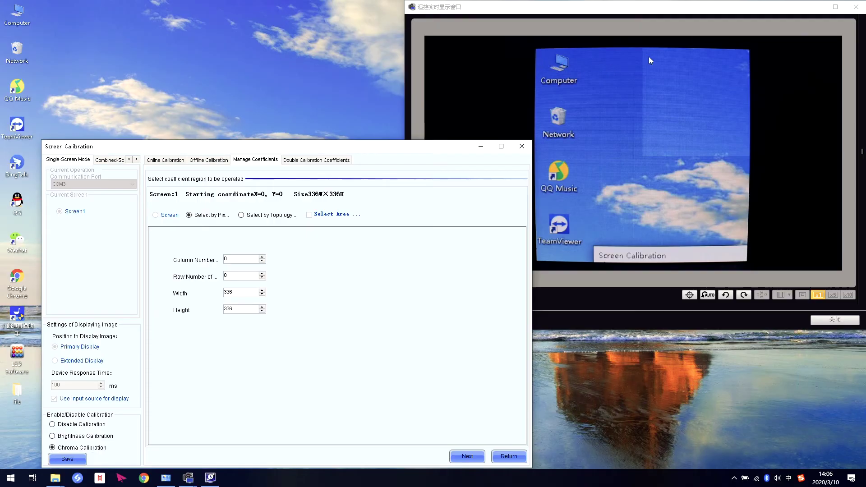
Define an 84×84 pixel region at column 168, row 0, and preprocess it with Adjust its Own Effect.
double_click(236, 259)
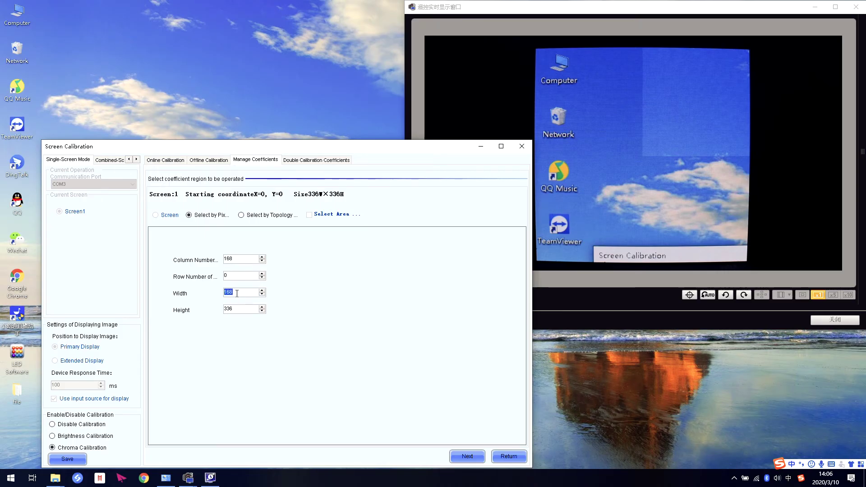
text(84)
double_click(238, 307)
text(84)
click(238, 308)
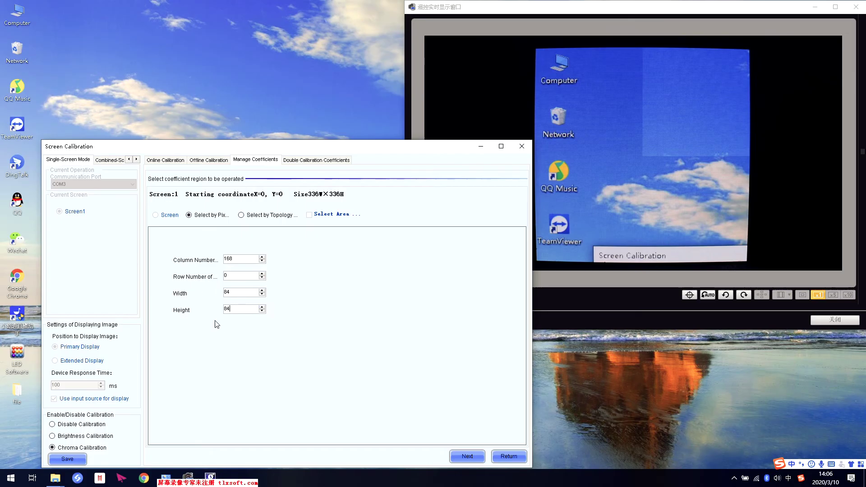
click(467, 453)
click(458, 454)
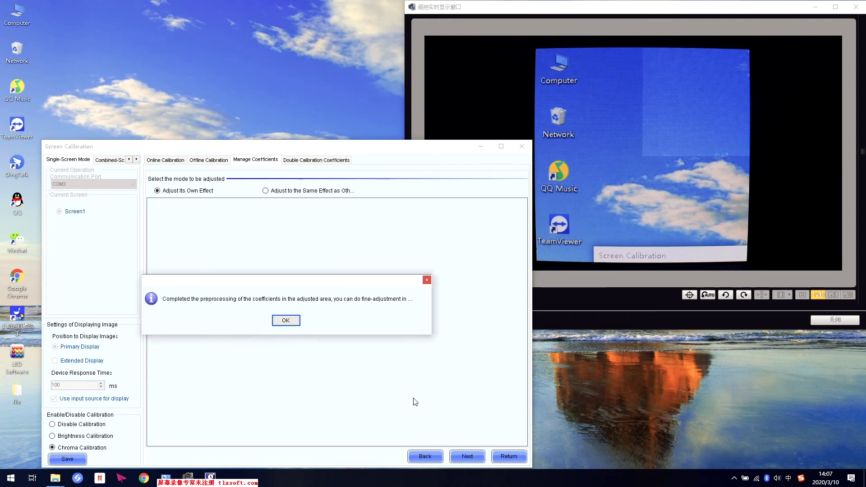
In Advanced Adjustment, lower the region's red brightness to 80.9, then nudge it to 81.9.
click(292, 322)
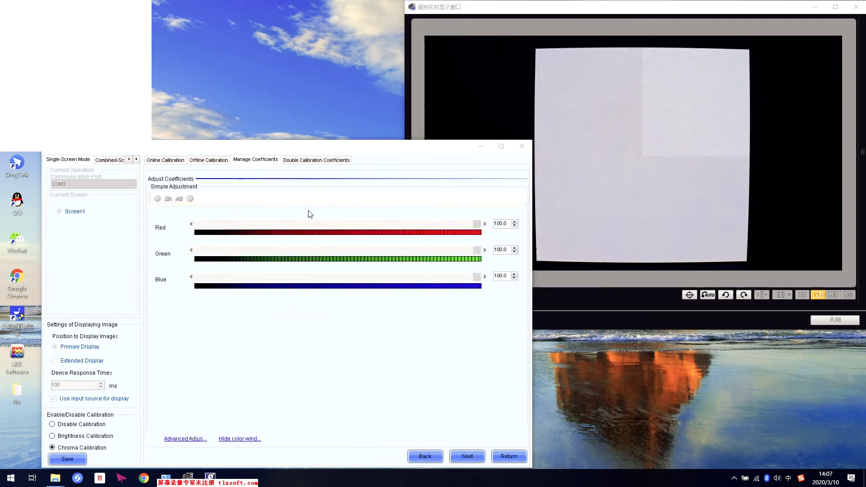
click(180, 442)
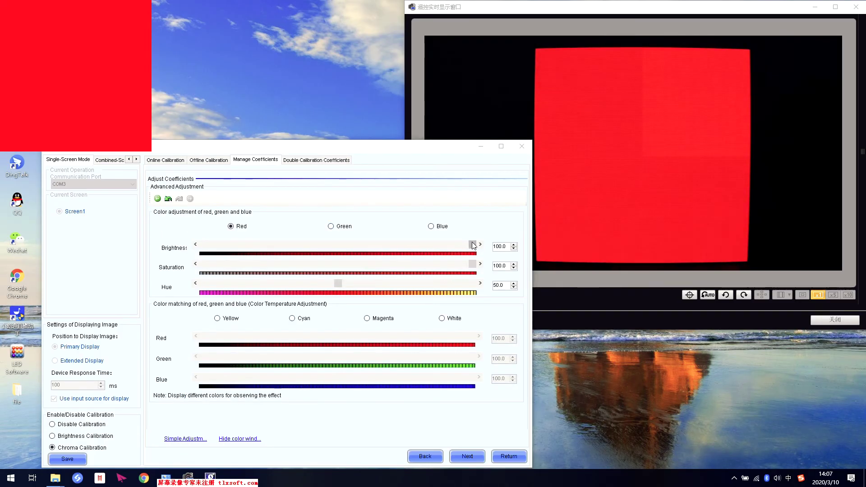
drag(473, 245, 427, 246)
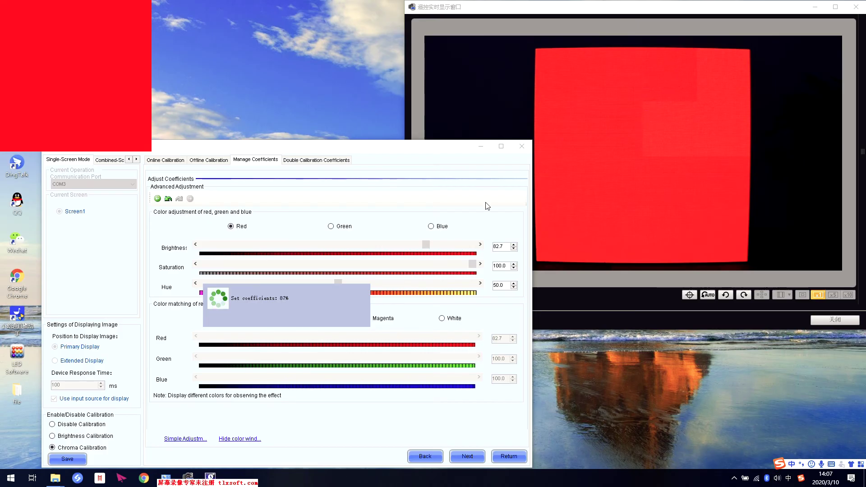
drag(425, 244, 421, 245)
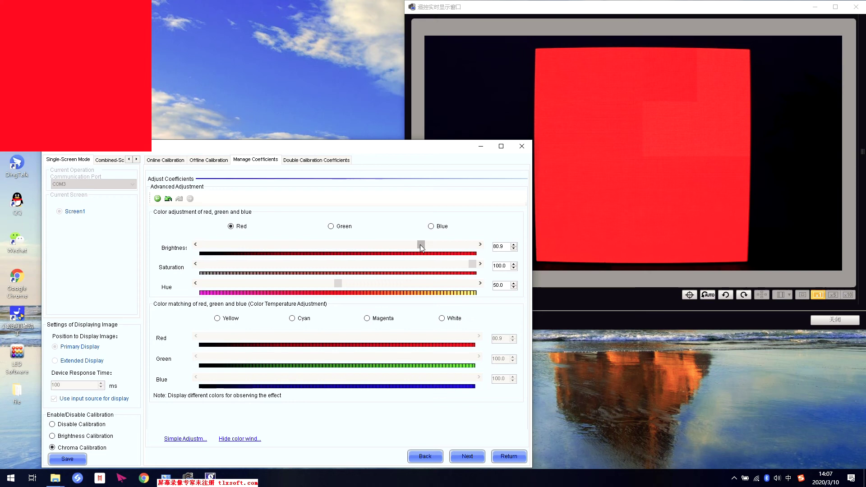
key(Right)
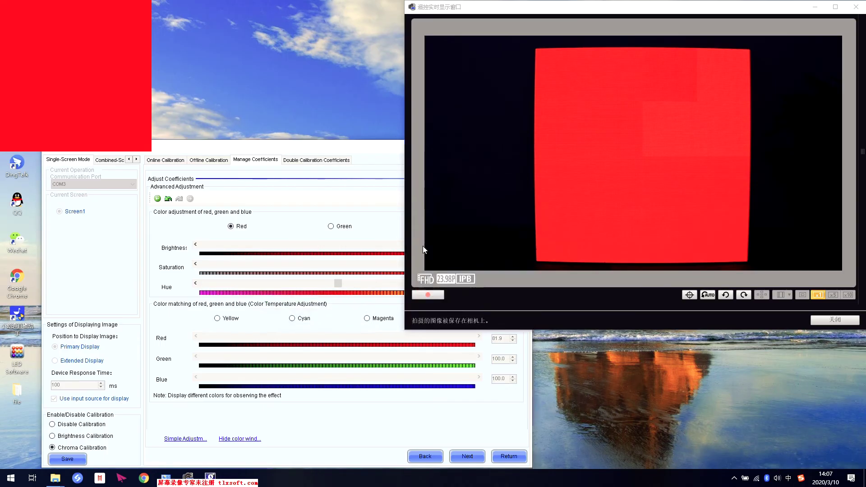
Select the Green channel and lower the region's green brightness to 83.4.
click(331, 227)
drag(372, 151, 363, 152)
drag(464, 247, 425, 245)
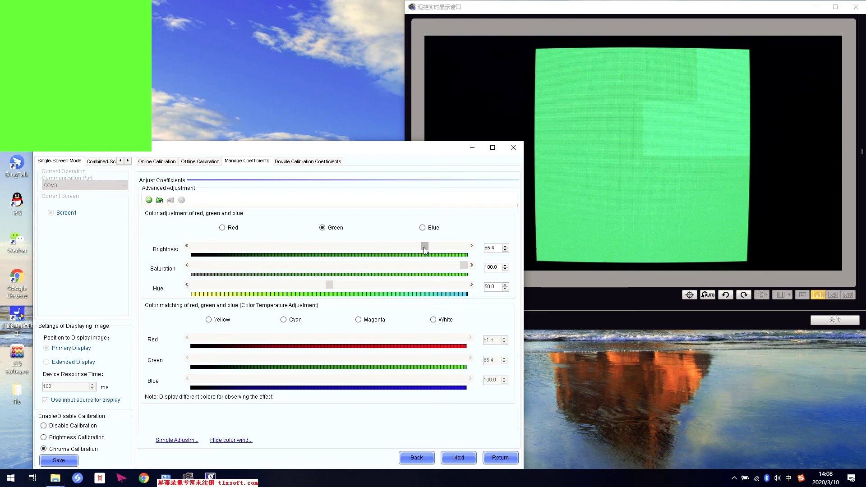
drag(424, 248, 419, 248)
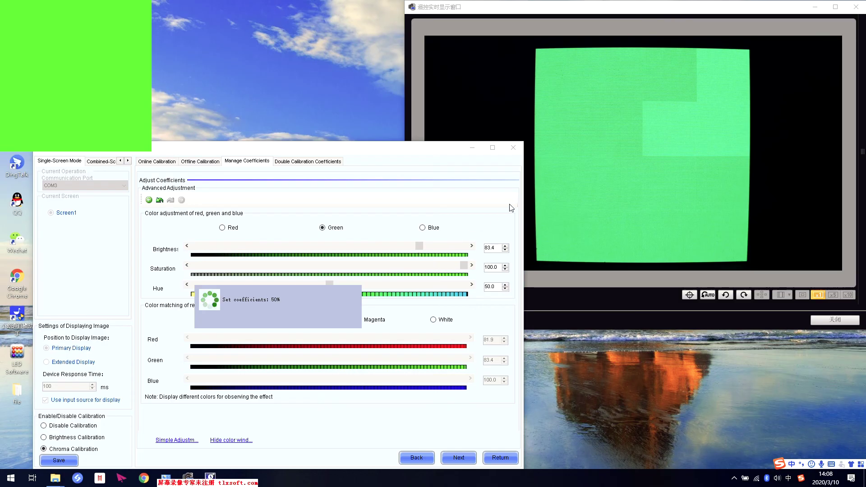
Select the Blue channel, lower its brightness to 81.9, then raise it to 82.6.
click(422, 228)
drag(464, 249, 415, 247)
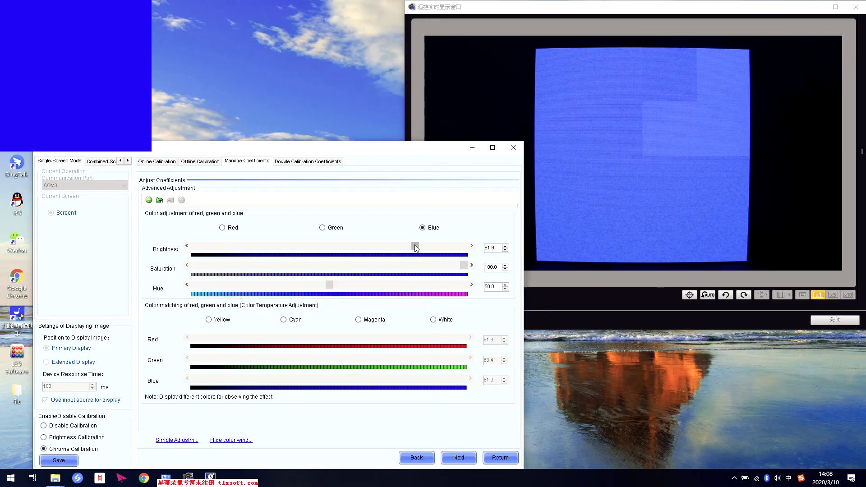
key(Right)
Display yellow, cyan, magenta, then white test colours to verify the 84×84 region's match.
click(208, 320)
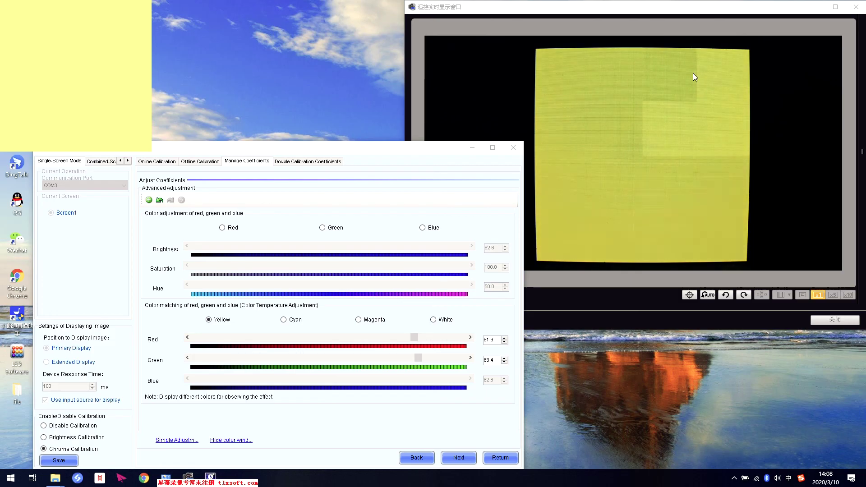
click(289, 322)
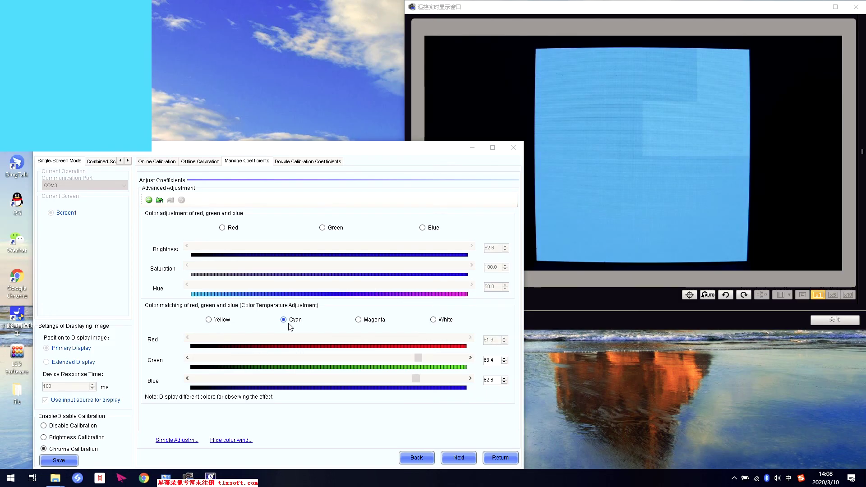
click(364, 323)
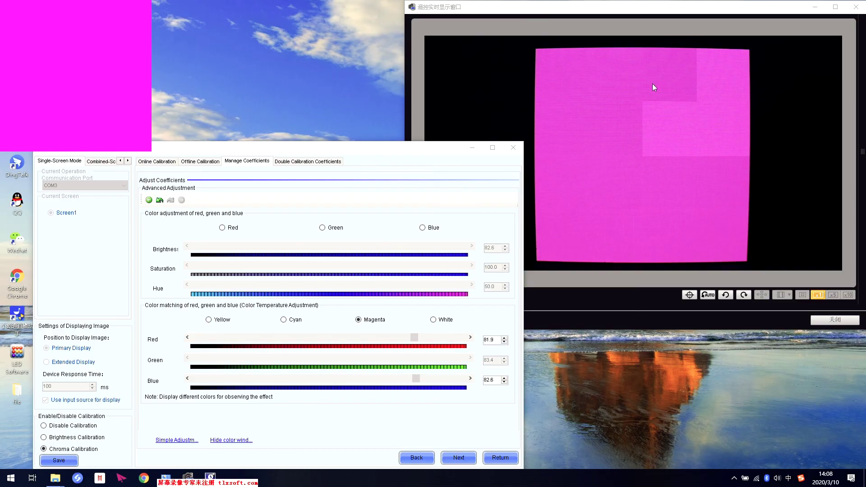
click(433, 320)
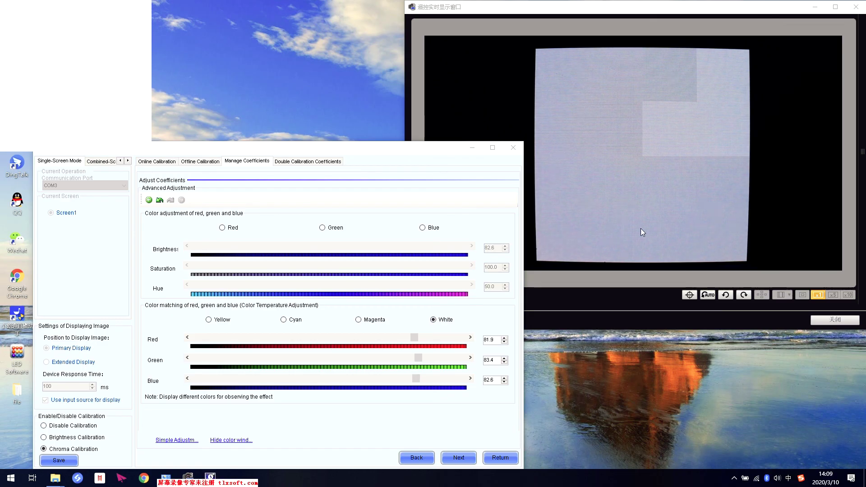
Save the 84×84 region's calibration coefficients to the receiving card and finish the wizard.
click(467, 457)
click(484, 200)
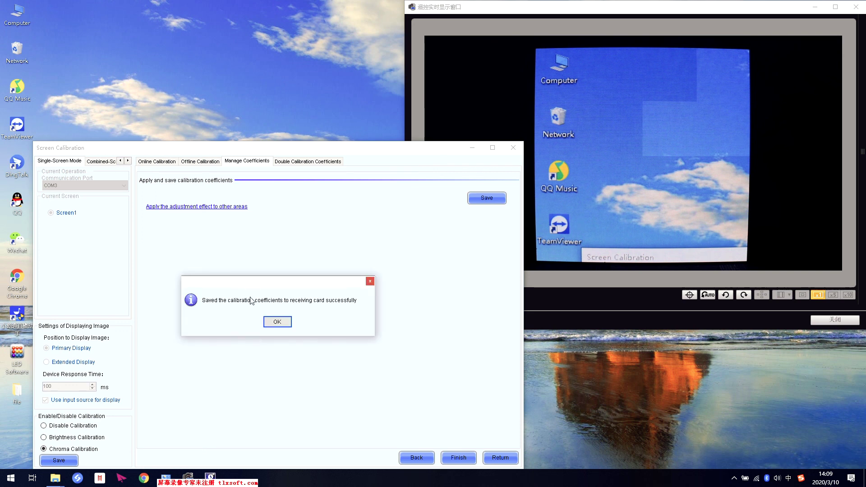
click(276, 321)
click(460, 458)
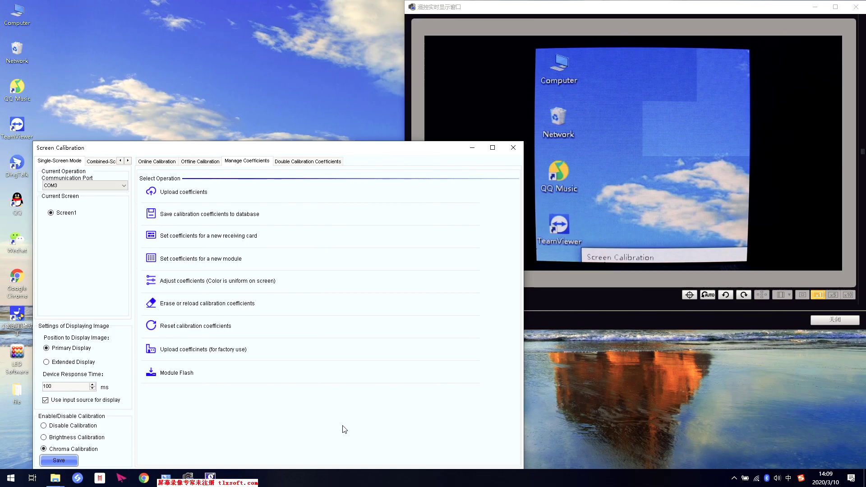
drag(308, 151, 316, 115)
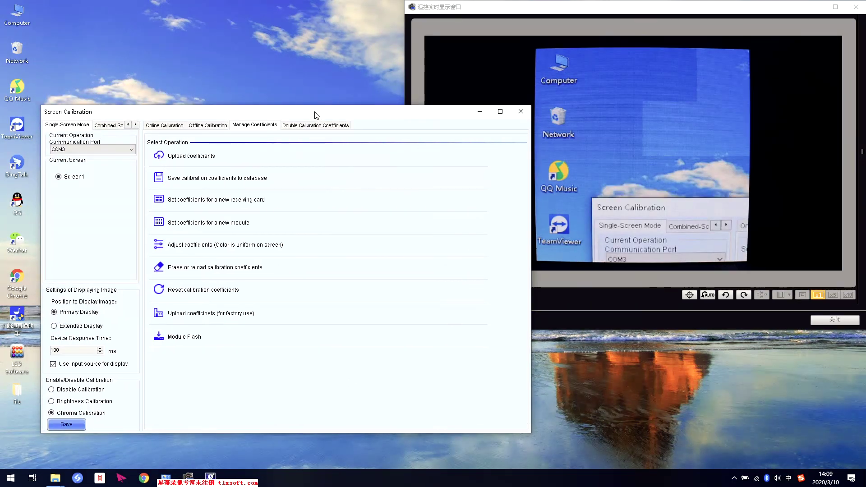